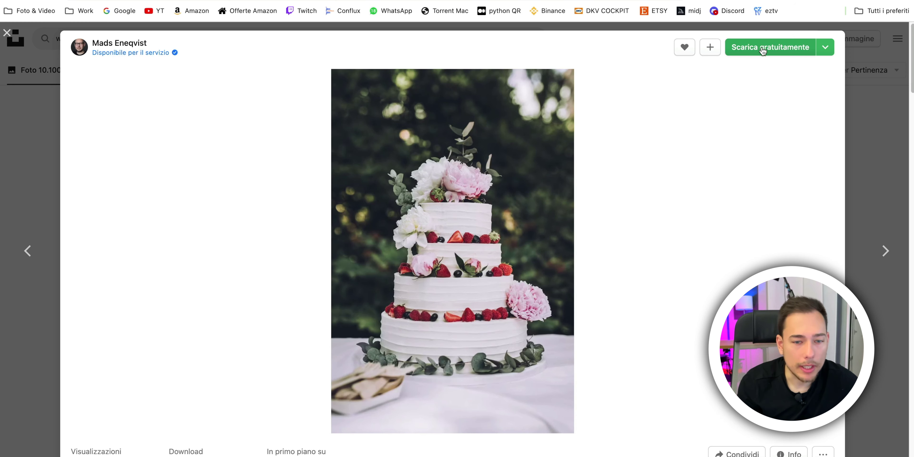
- Download the tiered wedding cake photo and the bride portrait from the stock photo site
{"action": "left_click", "coordinate": [762, 51]}
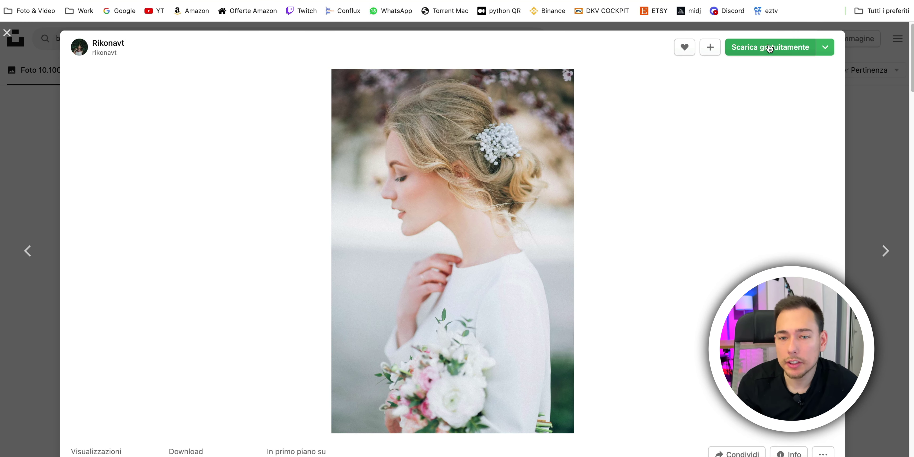
{"action": "left_click", "coordinate": [768, 49]}
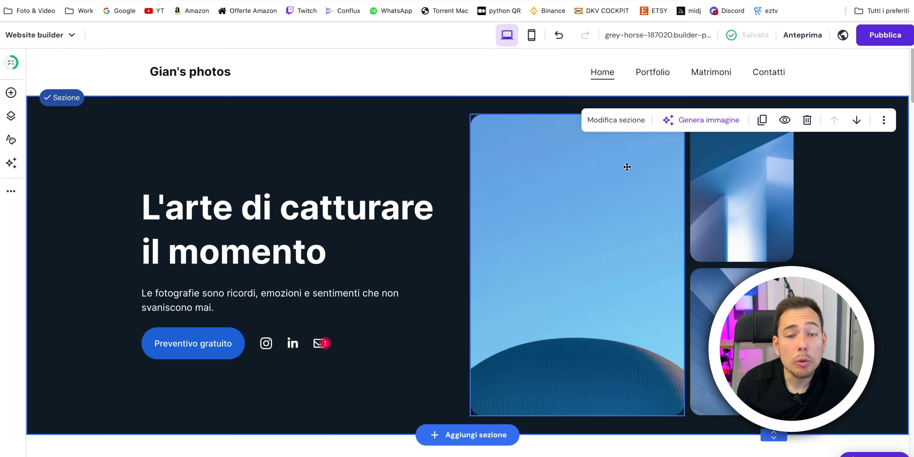
- In the website builder, upload the bride, wedding cake and bouquet photos and replace the hero section's large image with the bride photo
{"action": "left_click", "coordinate": [627, 168]}
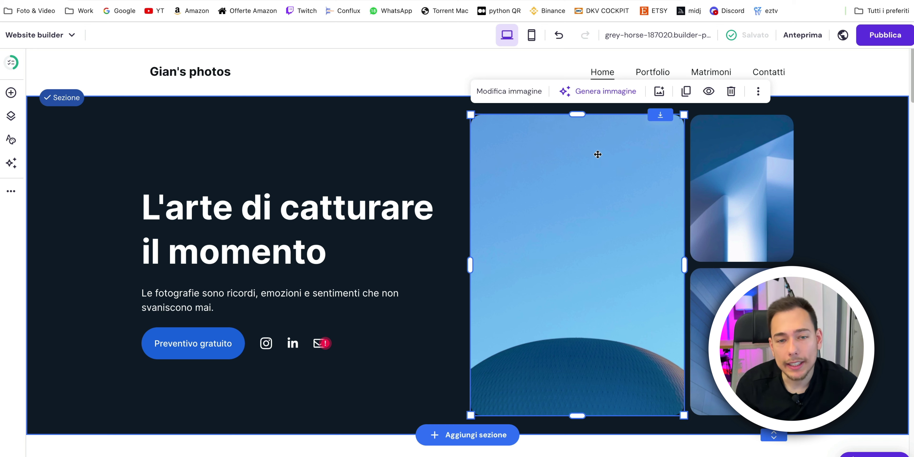
{"action": "left_click", "coordinate": [520, 101]}
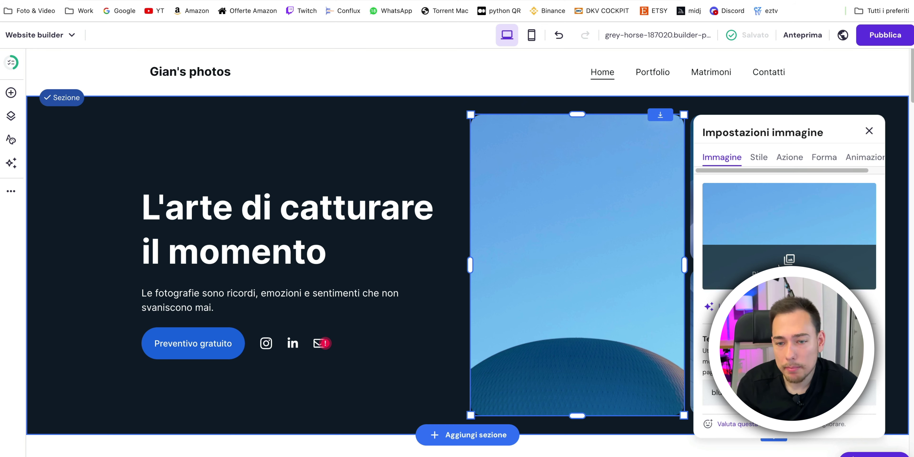
{"action": "left_click", "coordinate": [789, 264]}
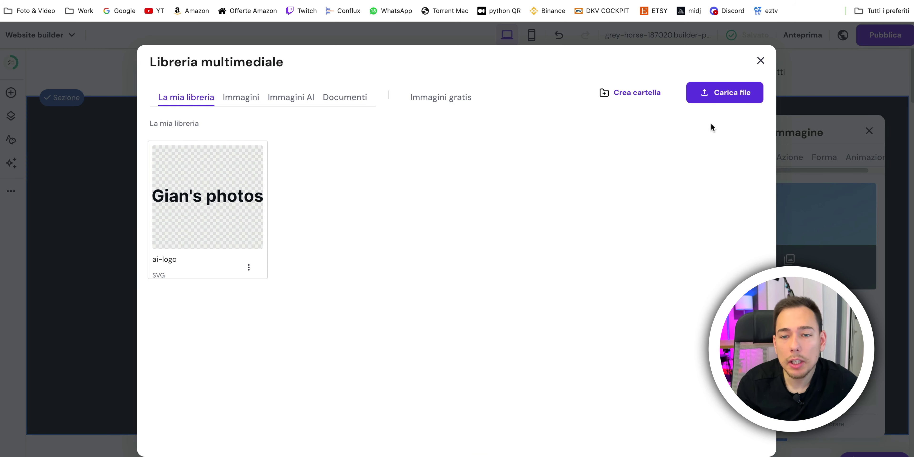
{"action": "left_click", "coordinate": [711, 96]}
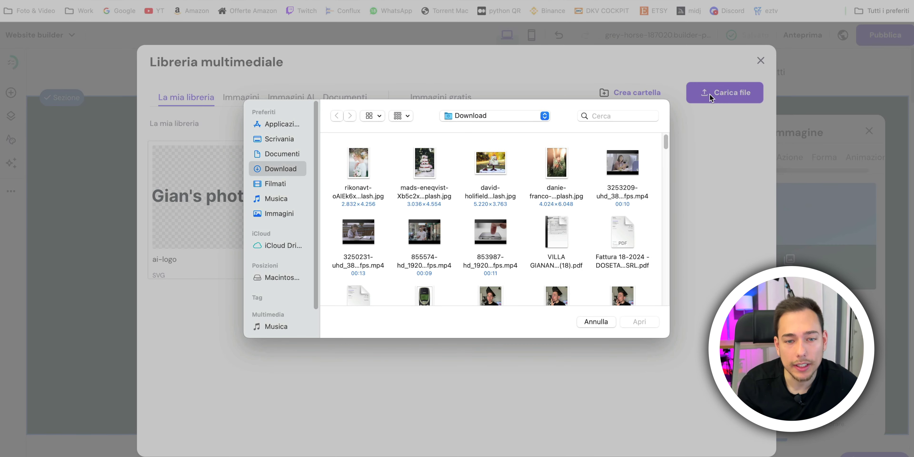
{"action": "left_click", "coordinate": [557, 162]}
{"action": "left_click", "coordinate": [417, 164], "text": "super"}
{"action": "left_click", "coordinate": [361, 168], "text": "super"}
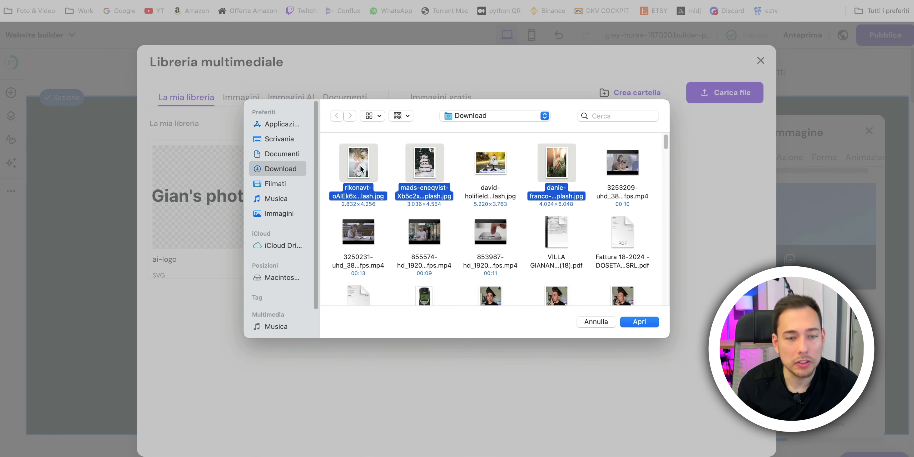
{"action": "key", "text": "Return"}
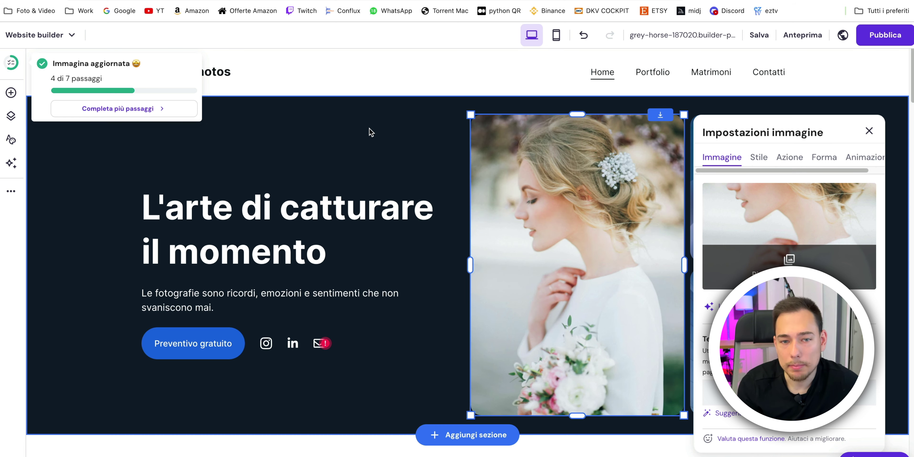
{"action": "key", "text": "Escape"}
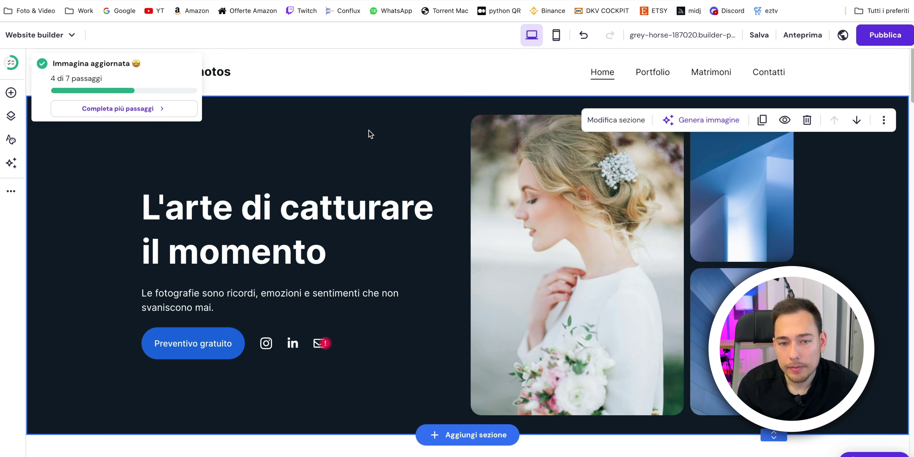
- Replace the hero's upper small image with the wedding cake photo and the lower small image with the bouquet photo
{"action": "left_click", "coordinate": [688, 119]}
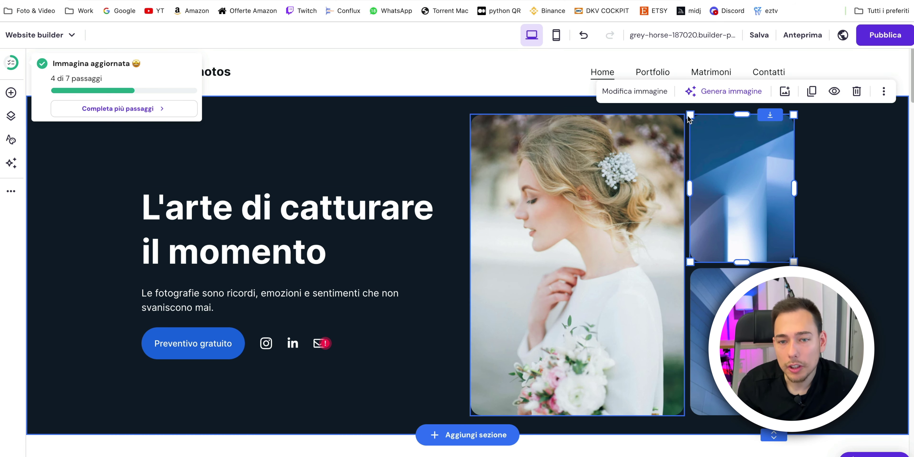
{"action": "left_click", "coordinate": [637, 91]}
{"action": "left_click", "coordinate": [745, 248]}
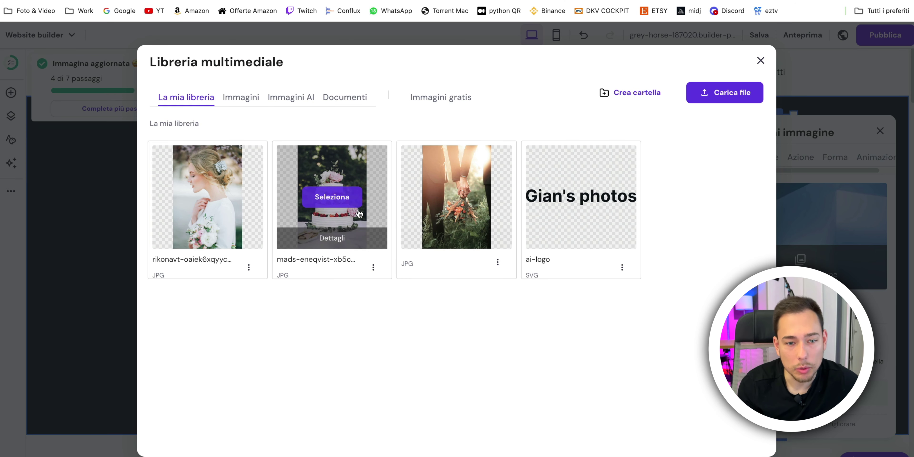
{"action": "left_click", "coordinate": [331, 196]}
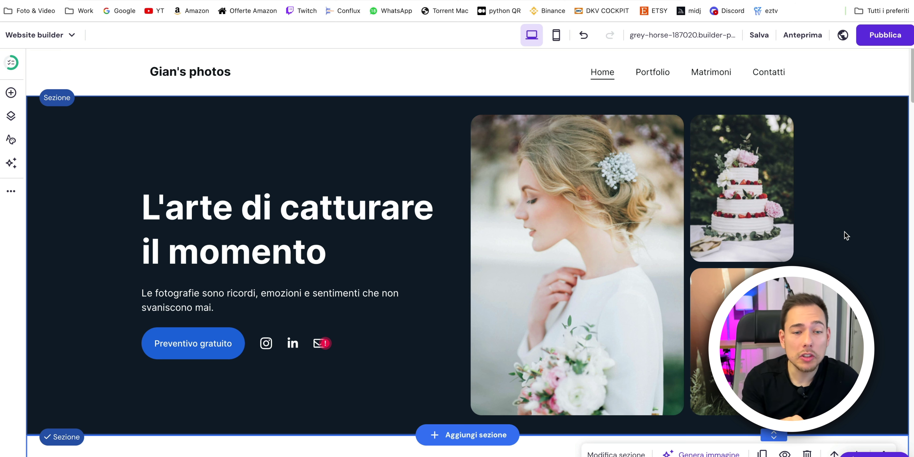
{"action": "left_click", "coordinate": [234, 142]}
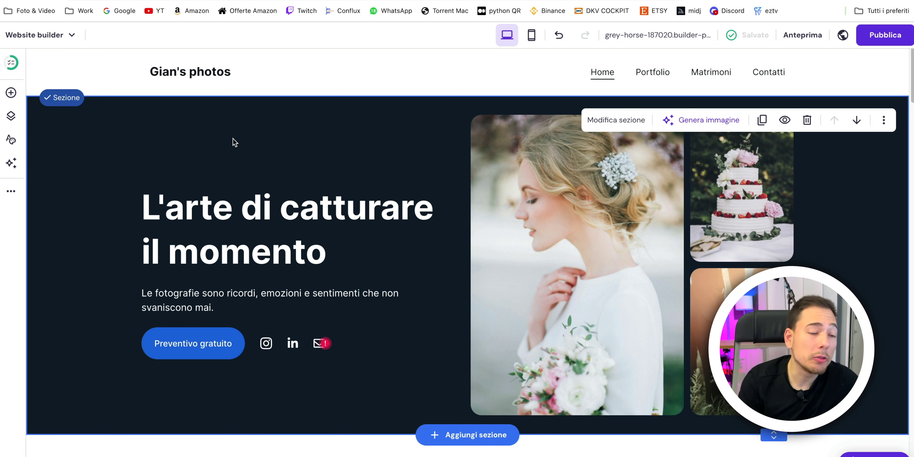
- Look at the header's logo settings
{"action": "left_click", "coordinate": [165, 74]}
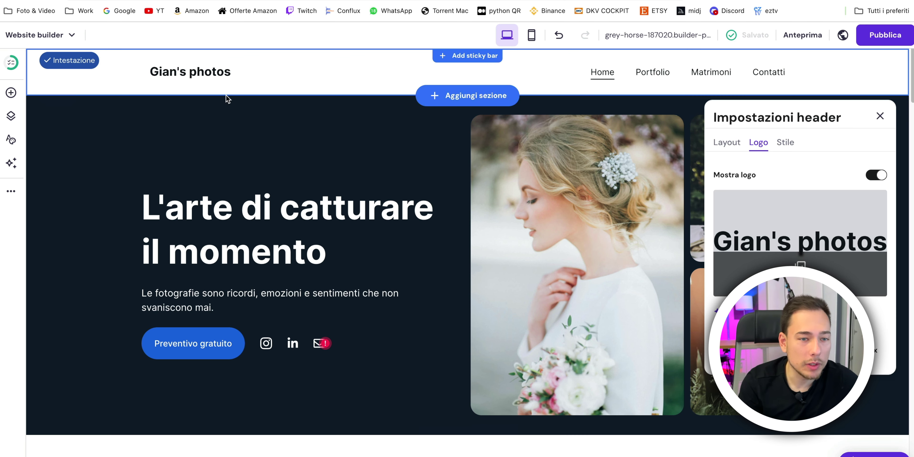
{"action": "left_click", "coordinate": [233, 120]}
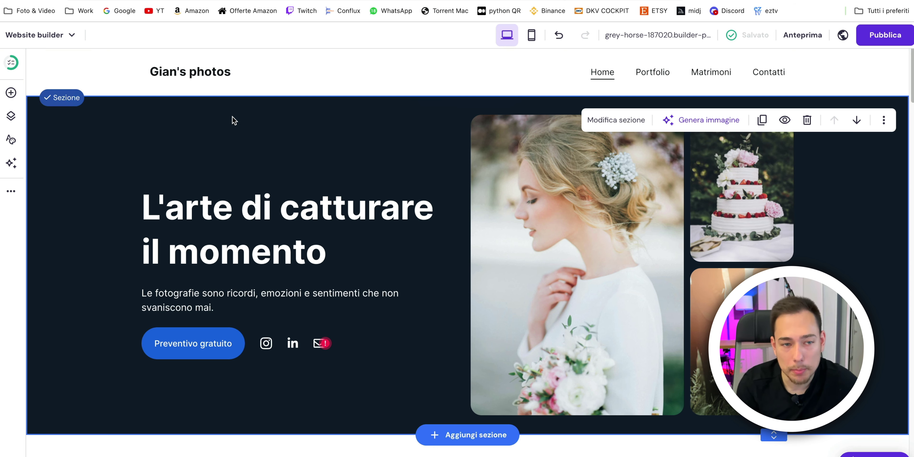
{"action": "key", "text": "ctrl+z"}
- Replace the portfolio section's heading text with "I miei progetti"
{"action": "scroll", "coordinate": [422, 158], "scroll_direction": "down", "scroll_amount": 10}
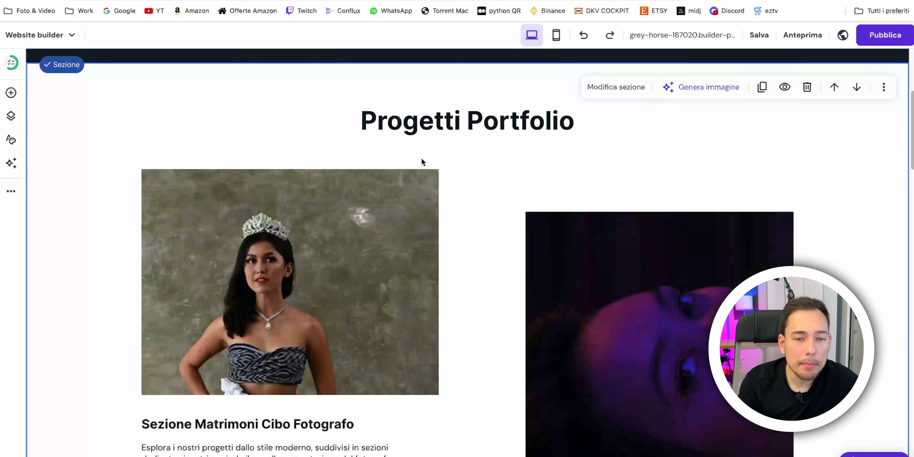
{"action": "left_click", "coordinate": [448, 166]}
{"action": "key", "text": "BackSpace"}
{"action": "key", "text": "BackSpace"}
{"action": "key", "text": "BackSpace"}
{"action": "key", "text": "BackSpace"}
{"action": "key", "text": "BackSpace"}
{"action": "key", "text": "BackSpace"}
{"action": "key", "text": "BackSpace"}
{"action": "key", "text": "BackSpace"}
{"action": "key", "text": "BackSpace"}
{"action": "key", "text": "BackSpace"}
{"action": "key", "text": "BackSpace"}
{"action": "key", "text": "BackSpace"}
{"action": "key", "text": "BackSpace"}
{"action": "key", "text": "BackSpace"}
{"action": "key", "text": "BackSpace"}
{"action": "key", "text": "BackSpace"}
{"action": "key", "text": "BackSpace"}
{"action": "key", "text": "BackSpace"}
{"action": "type", "text": "I miei progetti"}
{"action": "scroll", "coordinate": [732, 217], "scroll_direction": "up", "scroll_amount": 3}
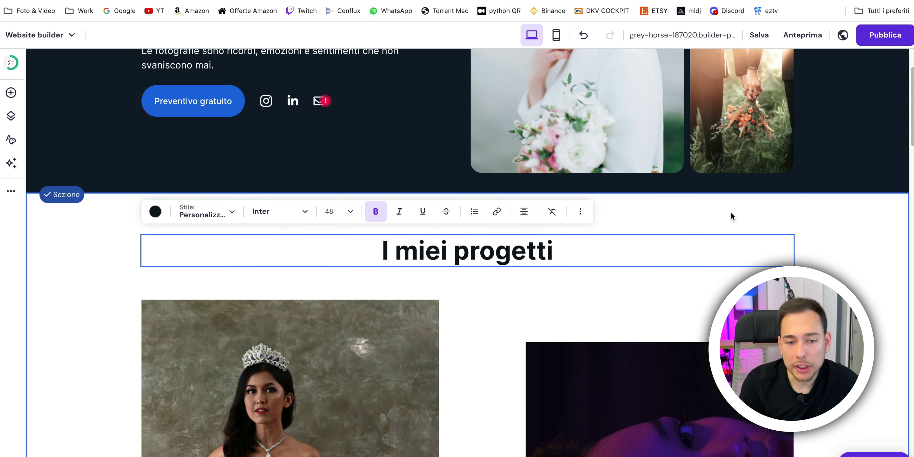
- Remove the bold formatting from the "I miei progetti" heading
{"action": "left_click_drag", "start_coordinate": [554, 250], "coordinate": [382, 251]}
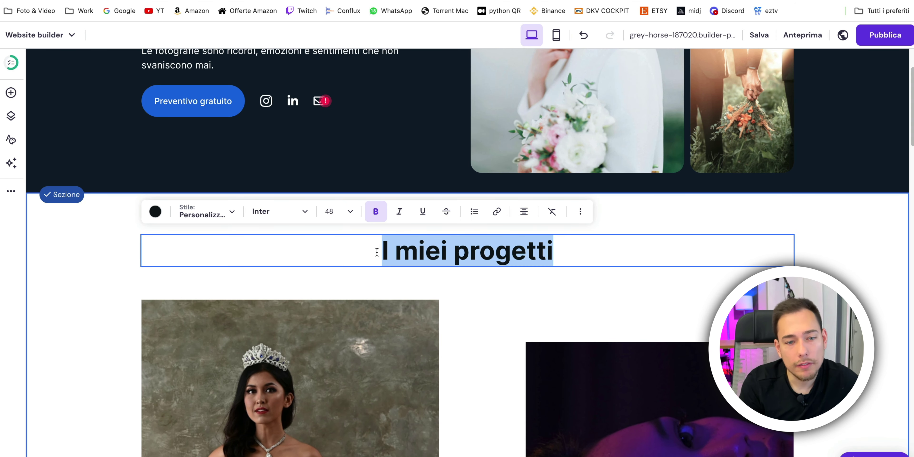
{"action": "left_click", "coordinate": [372, 213]}
{"action": "left_click", "coordinate": [849, 264]}
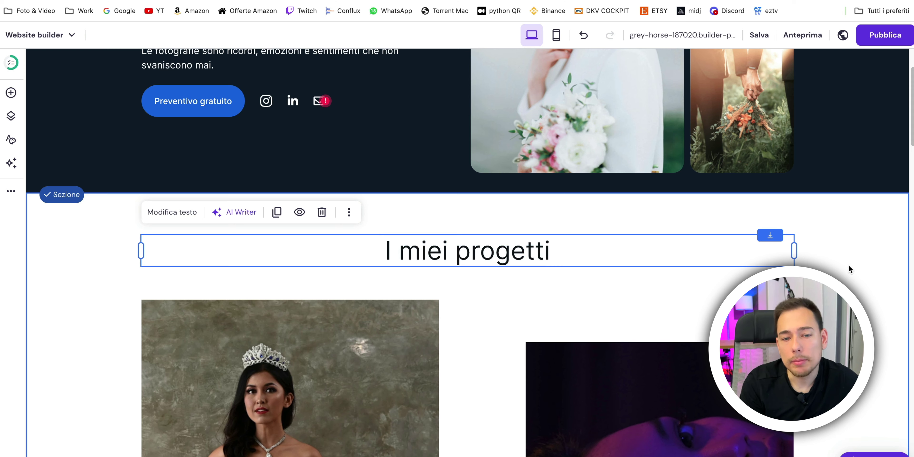
- Review the home page from the hero section down through the project images, titles and descriptions
{"action": "scroll", "coordinate": [414, 280], "scroll_direction": "up", "scroll_amount": 5}
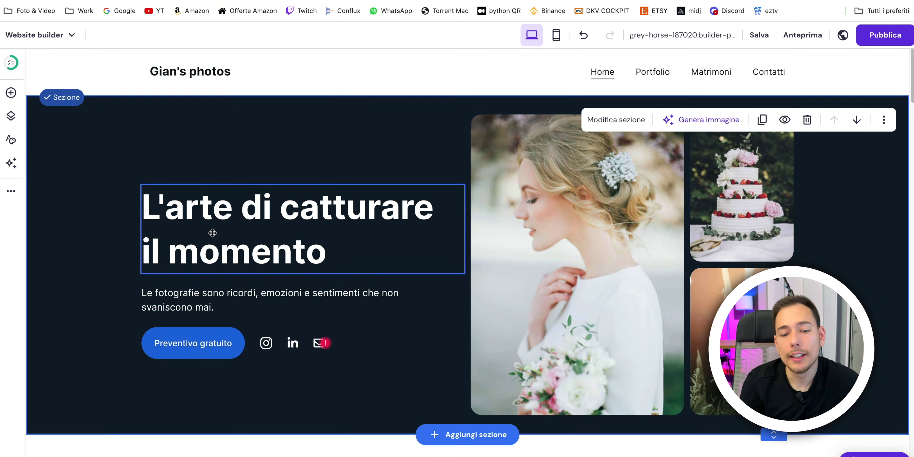
{"action": "scroll", "coordinate": [212, 233], "scroll_direction": "down", "scroll_amount": 4}
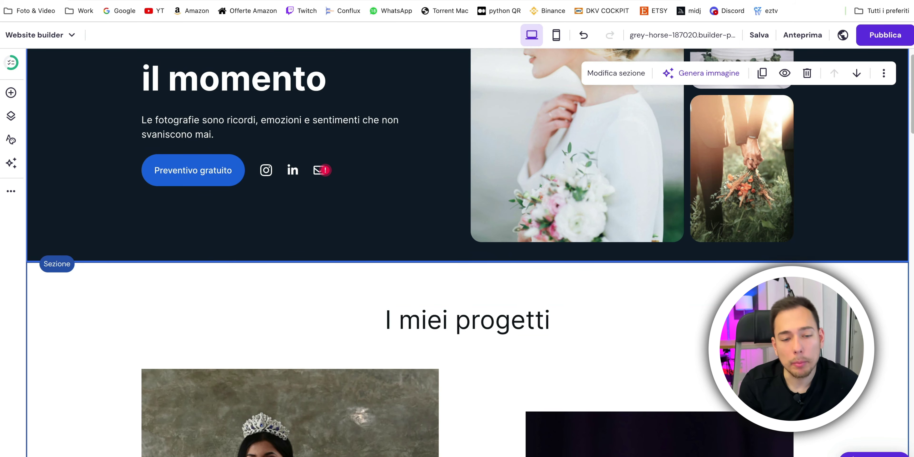
{"action": "scroll", "coordinate": [484, 276], "scroll_direction": "down", "scroll_amount": 15}
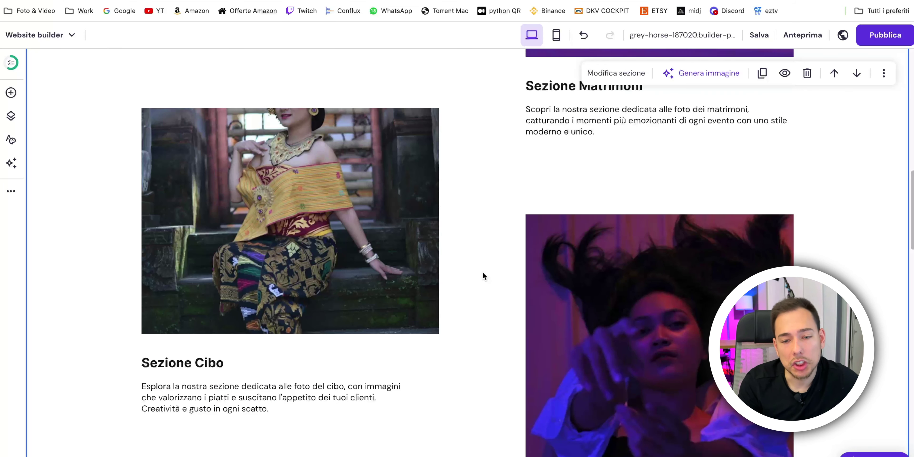
{"action": "scroll", "coordinate": [483, 273], "scroll_direction": "down", "scroll_amount": 5}
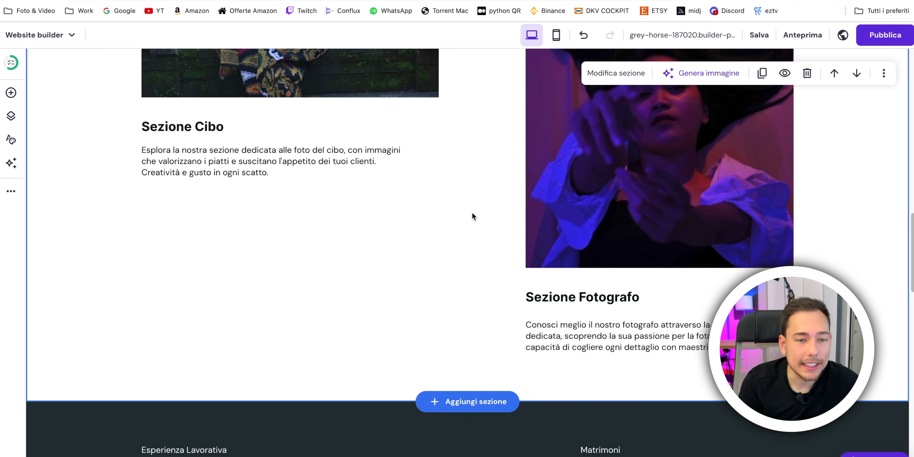
{"action": "scroll", "coordinate": [472, 213], "scroll_direction": "up", "scroll_amount": 10}
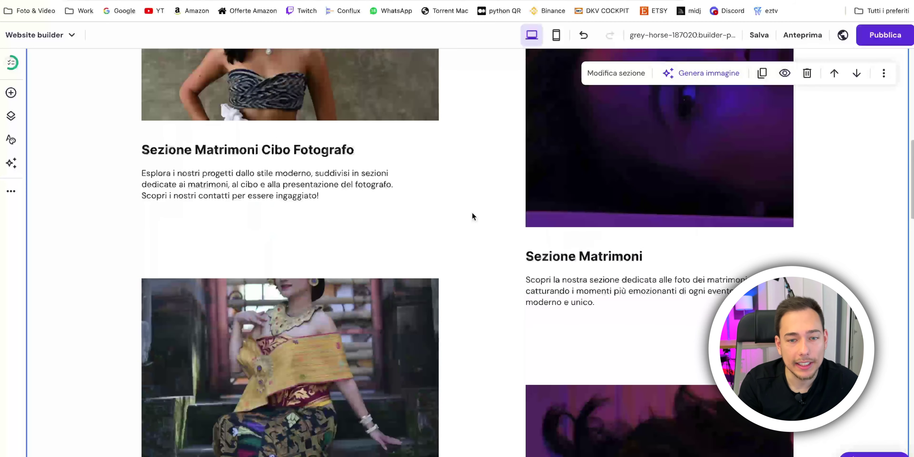
{"action": "scroll", "coordinate": [472, 211], "scroll_direction": "up", "scroll_amount": 2}
{"action": "scroll", "coordinate": [494, 249], "scroll_direction": "up", "scroll_amount": 3}
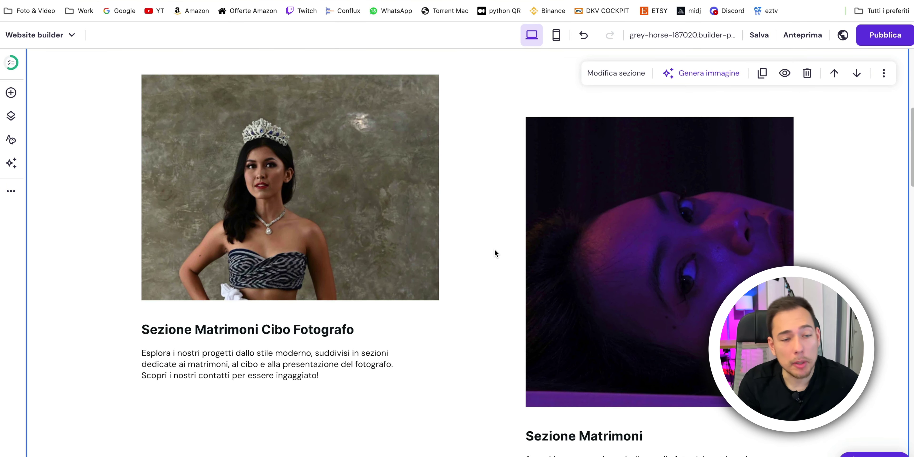
- Change the first project's title to "Il matrimonio di" followed by the couple's first names
{"action": "left_click", "coordinate": [328, 196]}
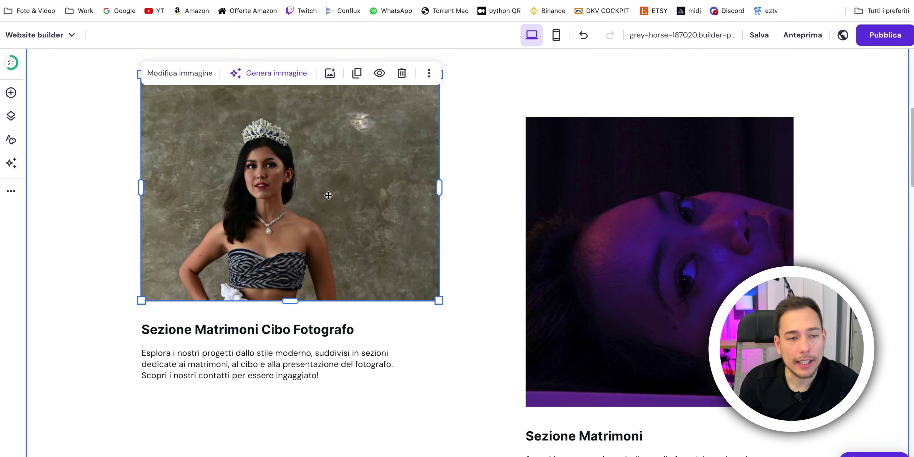
{"action": "left_click", "coordinate": [613, 264]}
{"action": "left_click", "coordinate": [419, 381]}
{"action": "left_click", "coordinate": [283, 365]}
{"action": "left_click", "coordinate": [584, 436]}
{"action": "left_click", "coordinate": [499, 295]}
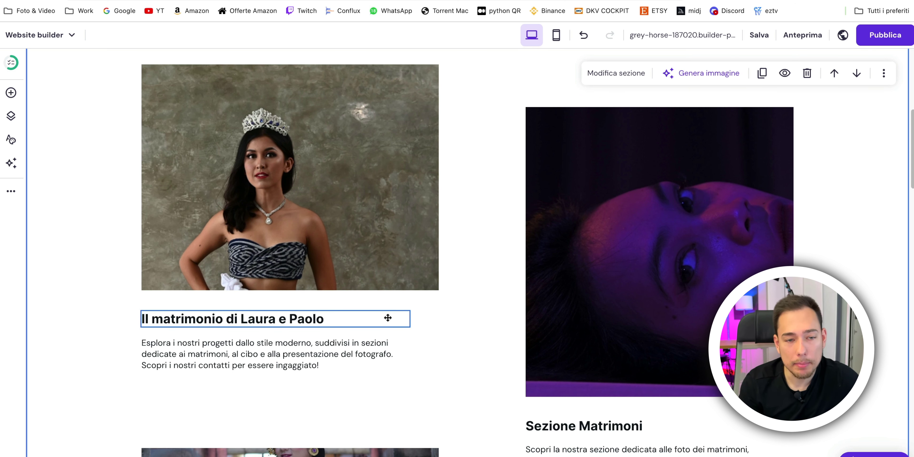
{"action": "left_click", "coordinate": [259, 319]}
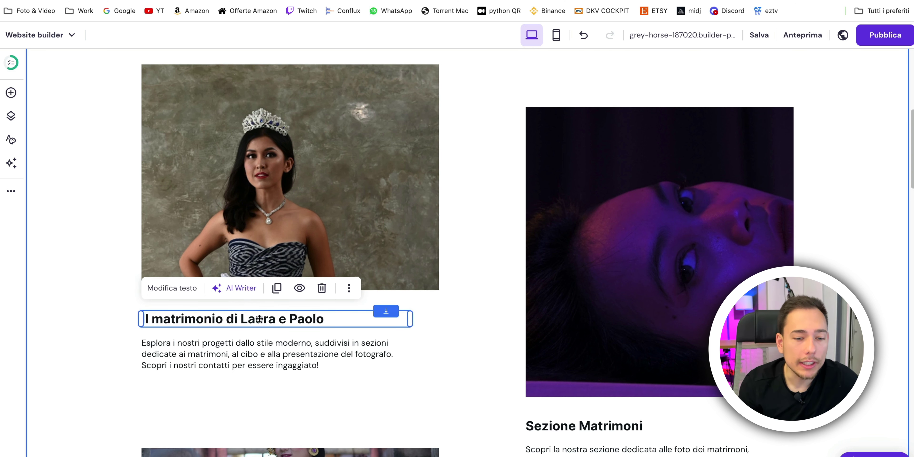
{"action": "left_click", "coordinate": [260, 319]}
{"action": "key", "text": "Escape"}
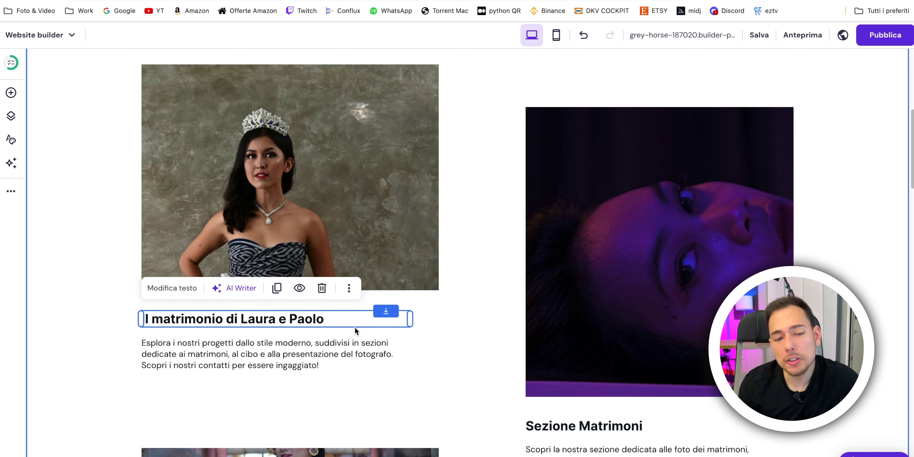
{"action": "double_click", "coordinate": [308, 320]}
{"action": "left_click", "coordinate": [118, 312]}
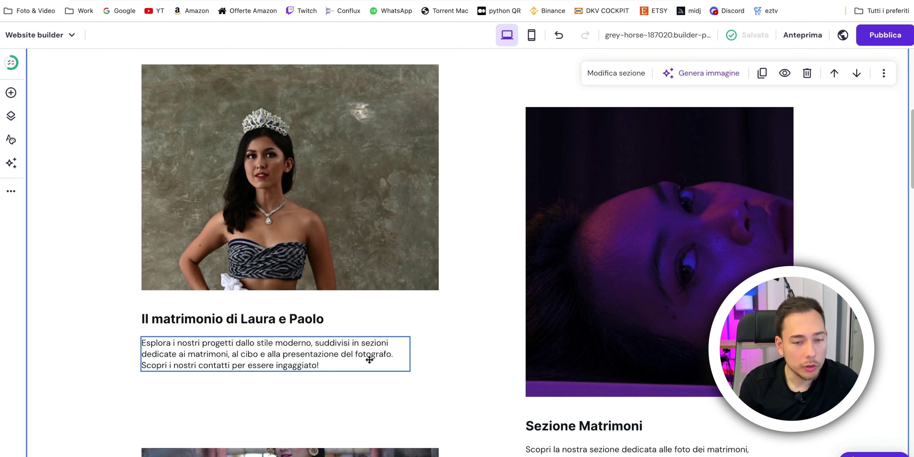
- Add a new empty page to the website's main navigation
{"action": "scroll", "coordinate": [373, 359], "scroll_direction": "up", "scroll_amount": 10}
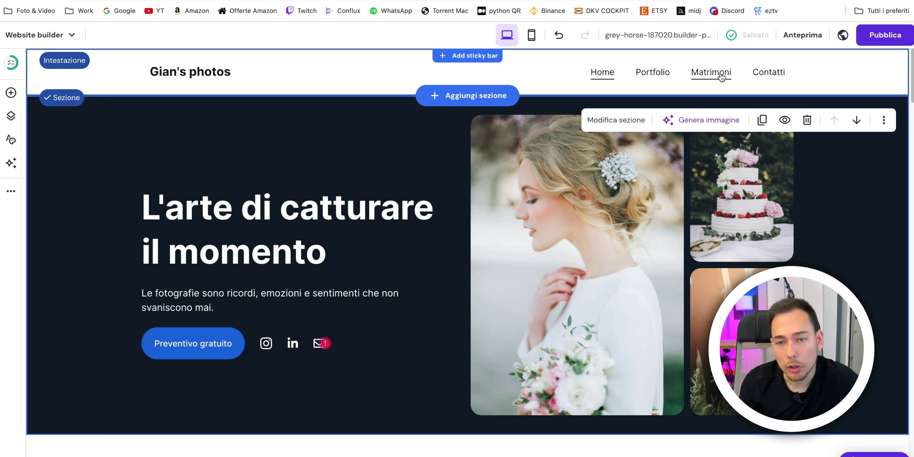
{"action": "scroll", "coordinate": [460, 289], "scroll_direction": "down", "scroll_amount": 10}
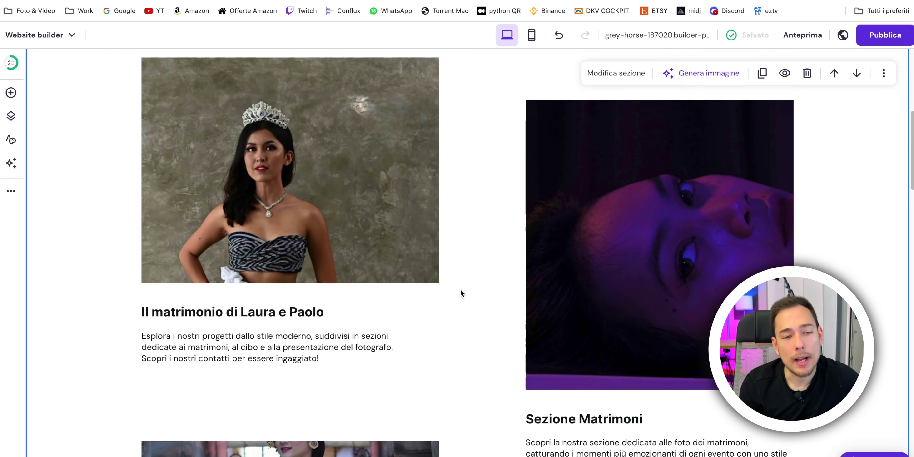
{"action": "scroll", "coordinate": [466, 341], "scroll_direction": "up", "scroll_amount": 1}
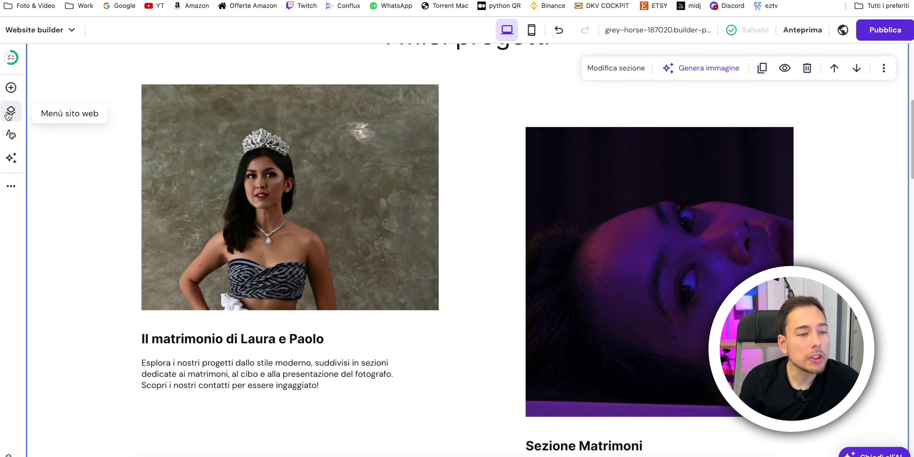
{"action": "left_click", "coordinate": [11, 95]}
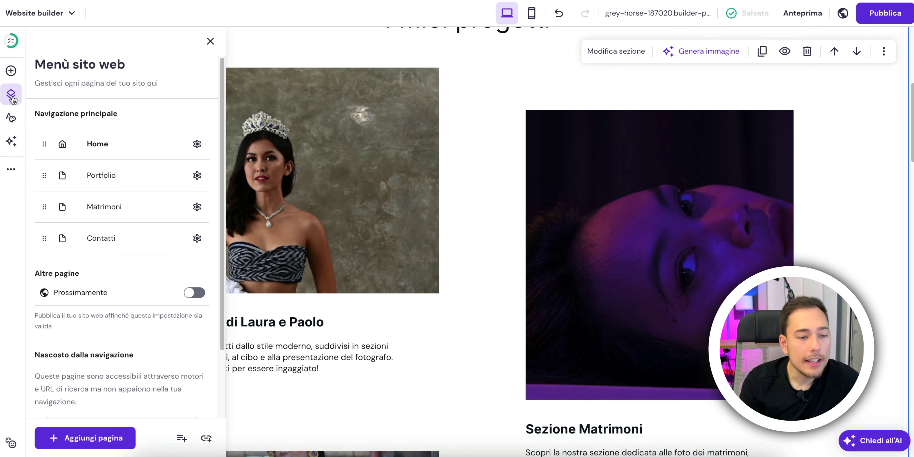
{"action": "left_click", "coordinate": [91, 439]}
{"action": "left_click", "coordinate": [184, 155]}
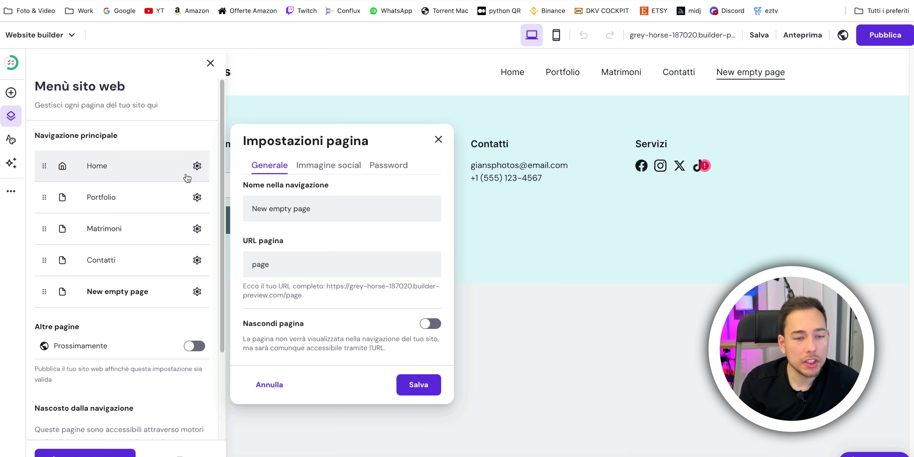
- Name the new page "Matrimonio" followed by the couple's first names, hide it from the navigation and save its settings
{"action": "triple_click", "coordinate": [320, 209]}
{"action": "type", "text": "Ma"}
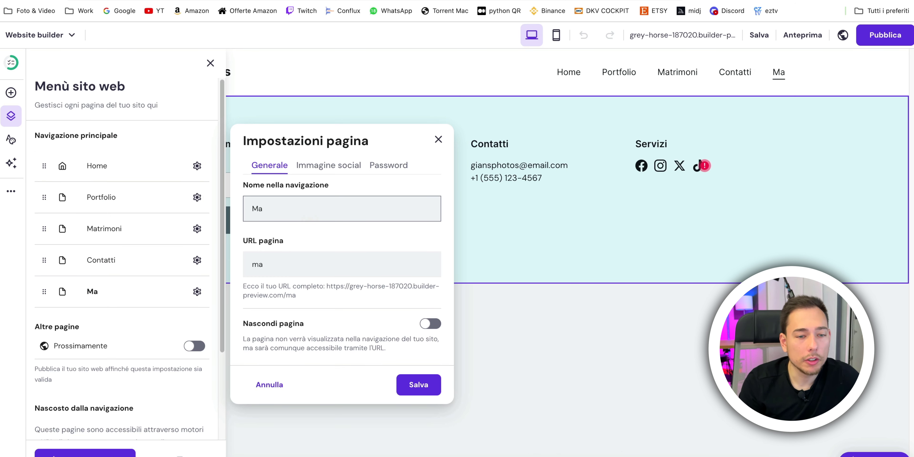
{"action": "type", "text": "trimonio Laura e Paolo"}
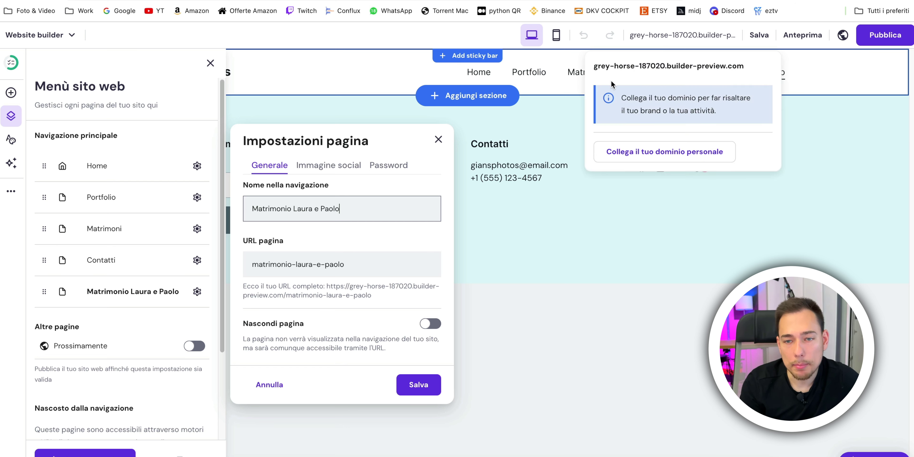
{"action": "left_click", "coordinate": [434, 324]}
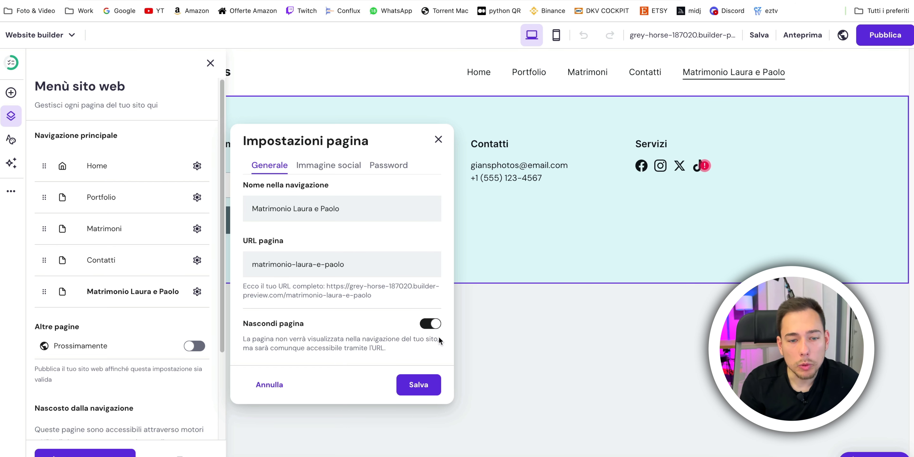
{"action": "left_click", "coordinate": [419, 384]}
{"action": "left_click", "coordinate": [553, 229]}
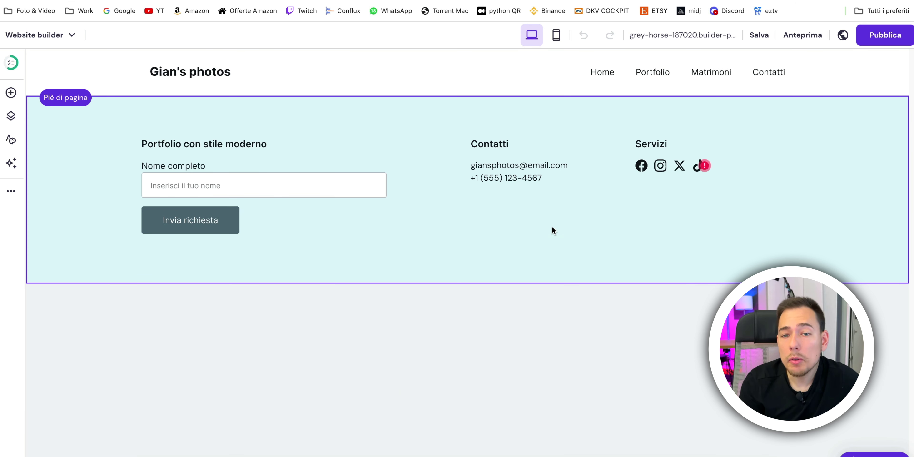
- Link the first project's title on the Home page to the couple's wedding page
{"action": "left_click", "coordinate": [603, 73]}
{"action": "scroll", "coordinate": [320, 292], "scroll_direction": "down", "scroll_amount": 15}
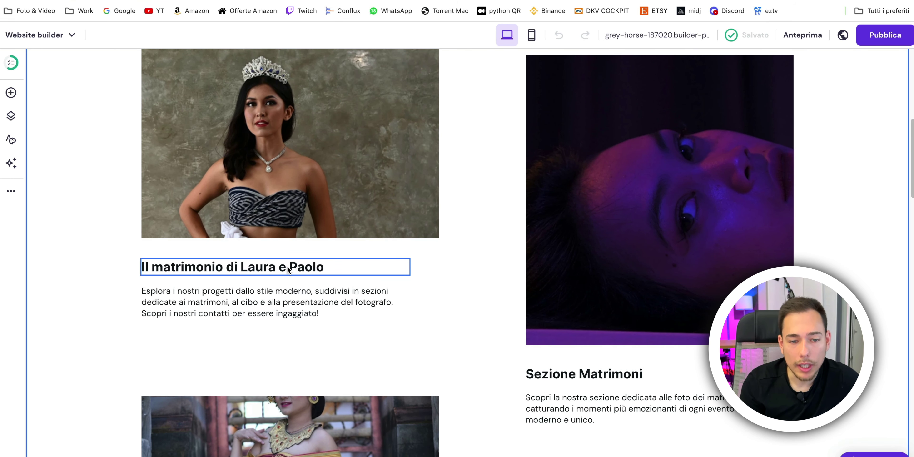
{"action": "double_click", "coordinate": [288, 267]}
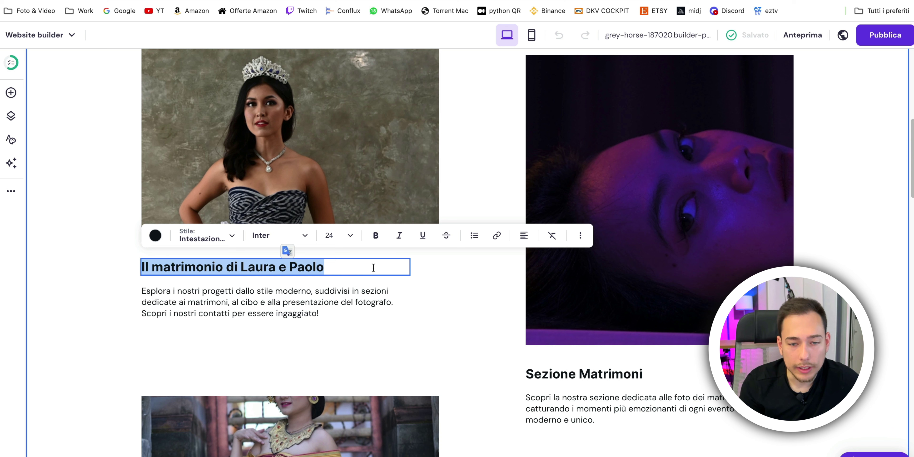
{"action": "left_click", "coordinate": [498, 237]}
{"action": "left_click", "coordinate": [545, 276]}
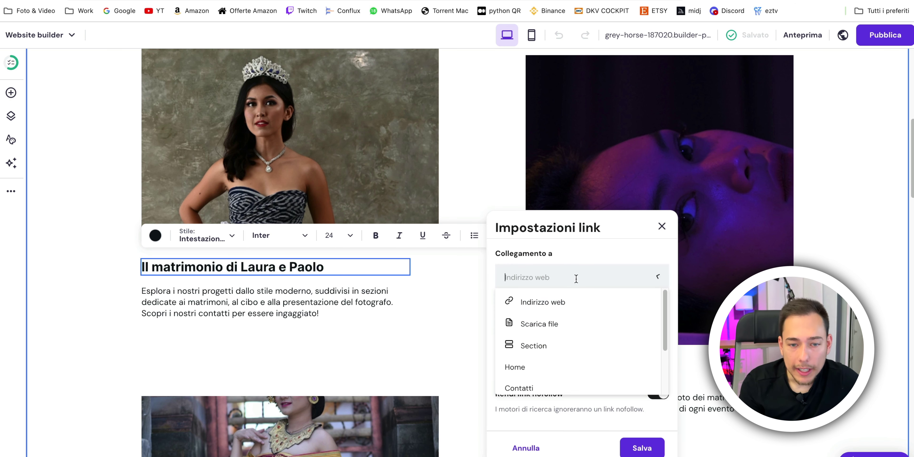
{"action": "scroll", "coordinate": [598, 333], "scroll_direction": "down", "scroll_amount": 5}
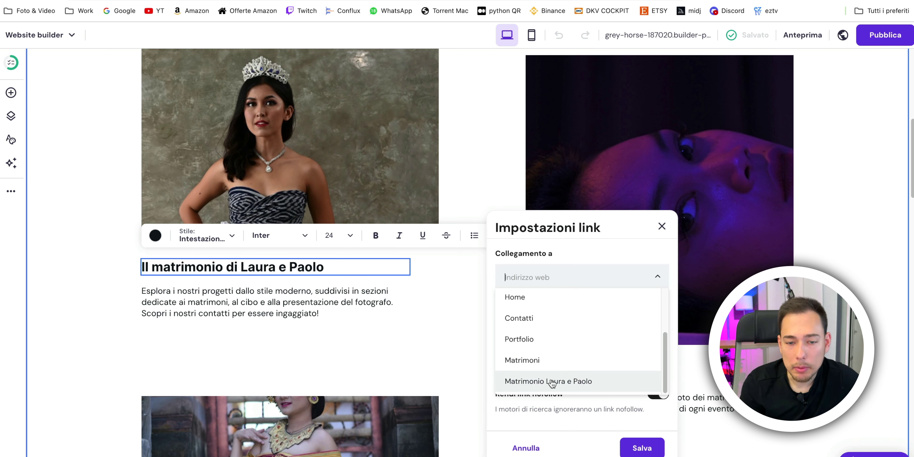
{"action": "left_click", "coordinate": [553, 381]}
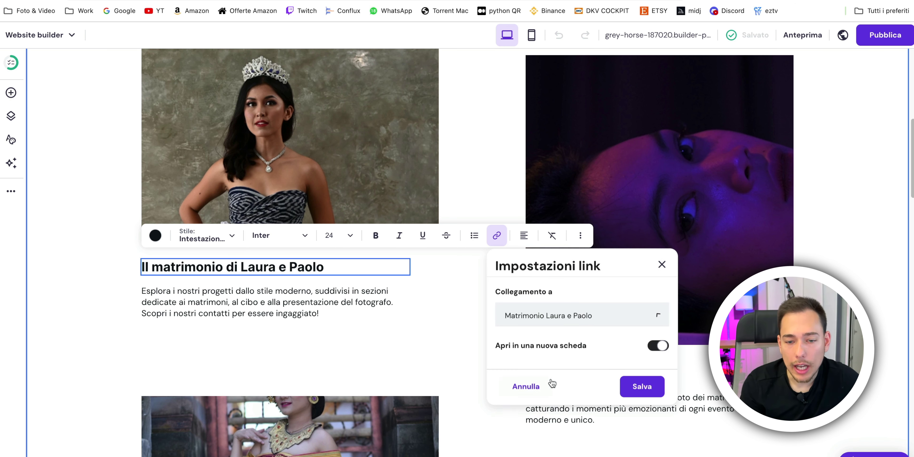
{"action": "left_click", "coordinate": [643, 386]}
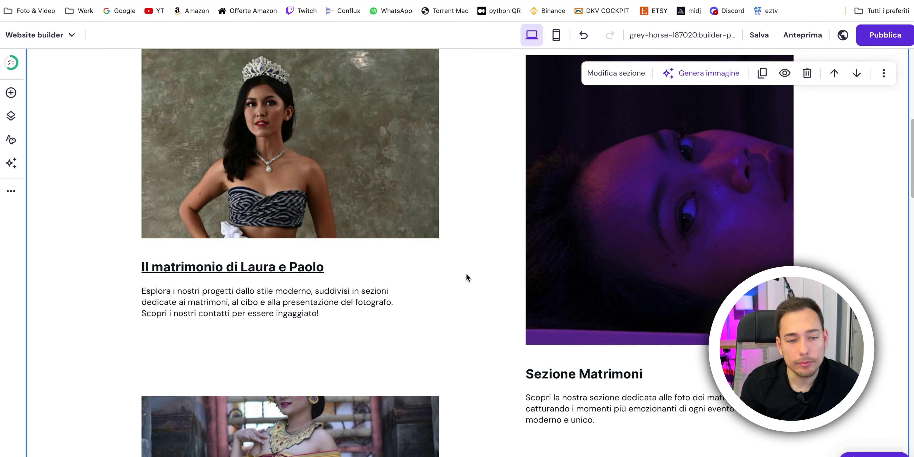
- Delete the Home page sections below the projects, including "Esperienza Lavorativa" and "Benvenuti nel mondo della fotografia"
{"action": "scroll", "coordinate": [468, 278], "scroll_direction": "down", "scroll_amount": 20}
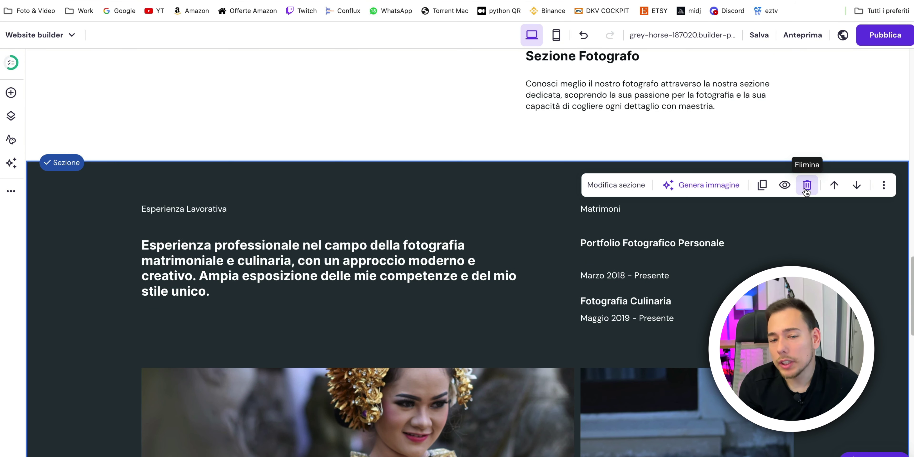
{"action": "left_click", "coordinate": [805, 190]}
{"action": "left_click", "coordinate": [804, 187]}
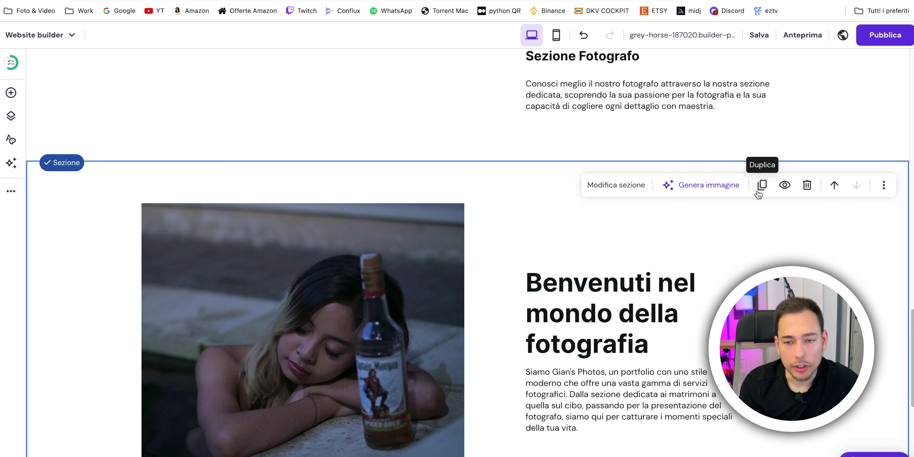
{"action": "left_click", "coordinate": [805, 190]}
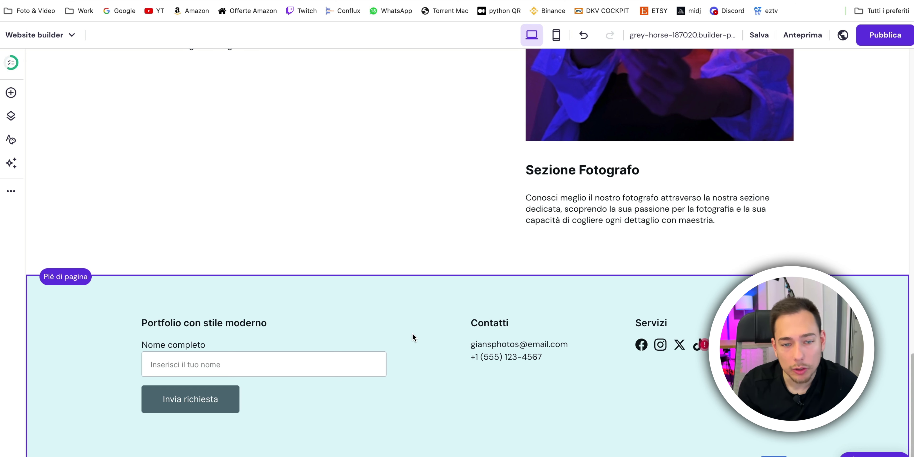
- Add a Curriculum vitae section above the footer, using the layout with an image beside About me and Experience
{"action": "mouse_move", "coordinate": [458, 275]}
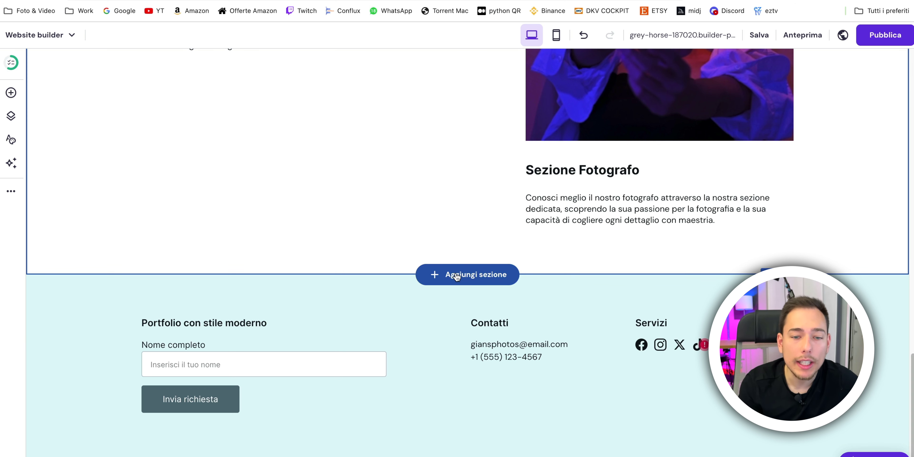
{"action": "left_click", "coordinate": [457, 276]}
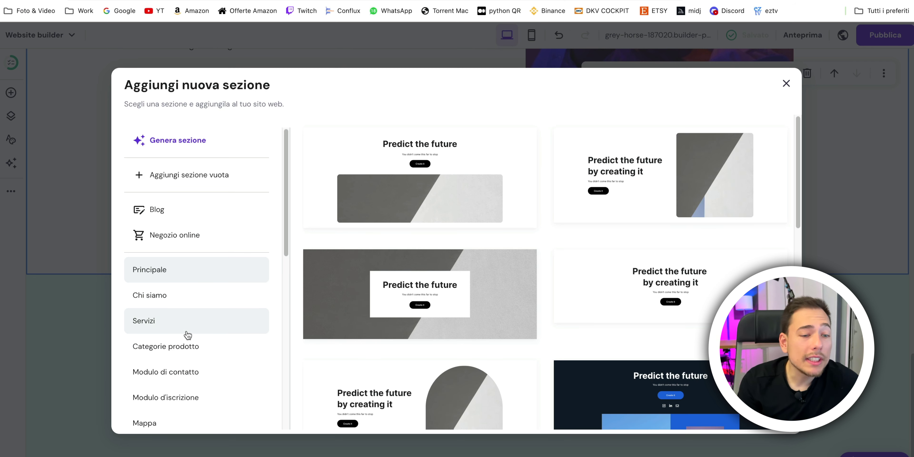
{"action": "scroll", "coordinate": [187, 333], "scroll_direction": "down", "scroll_amount": 5}
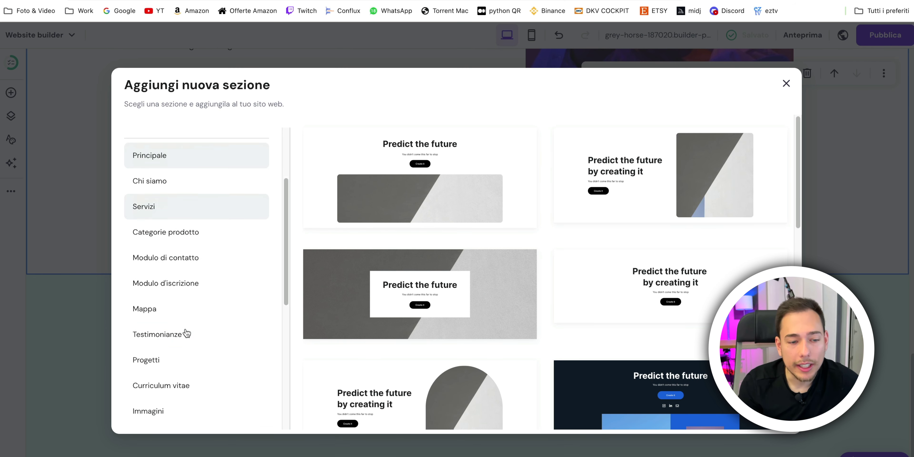
{"action": "left_click", "coordinate": [222, 374]}
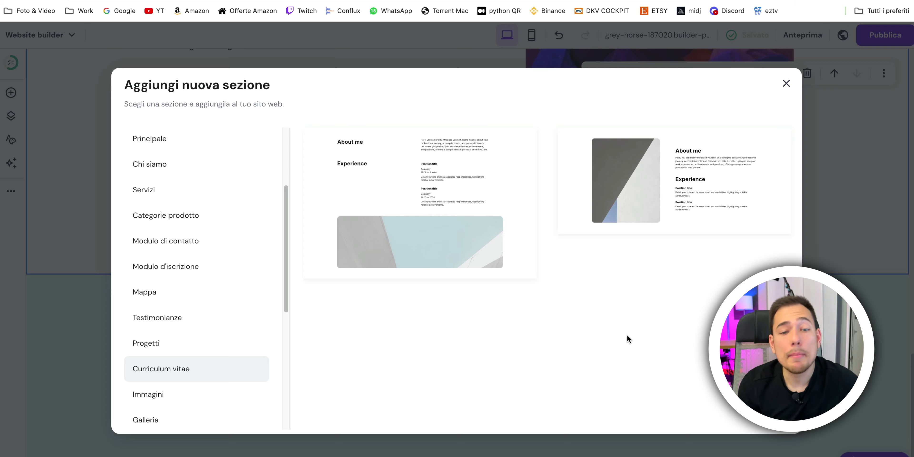
{"action": "left_click", "coordinate": [660, 216]}
{"action": "scroll", "coordinate": [622, 291], "scroll_direction": "up", "scroll_amount": 10}
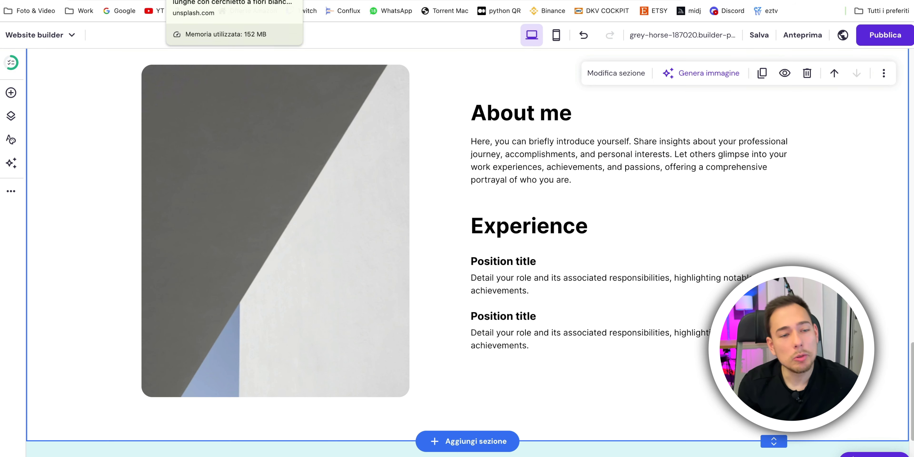
- Switch to Unsplash and download the photo of the man tossing a Sony camera in blue and red light
{"action": "left_click", "coordinate": [234, 0]}
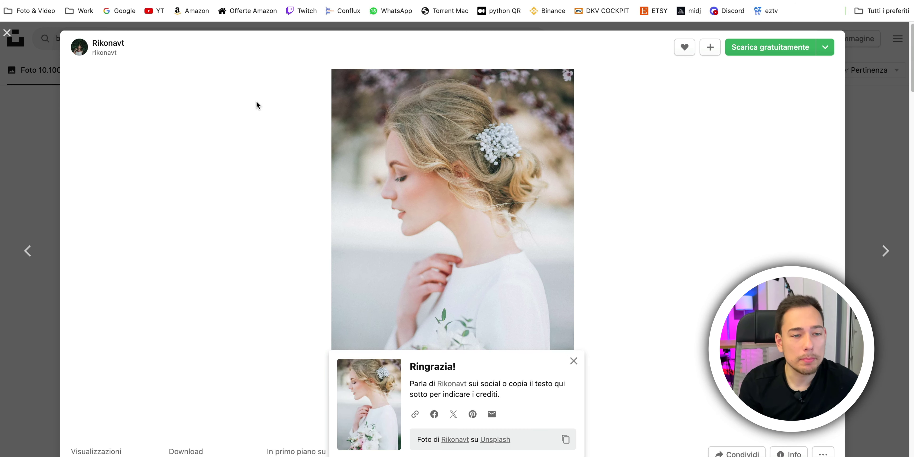
{"action": "left_click", "coordinate": [867, 106]}
{"action": "left_click", "coordinate": [165, 37]}
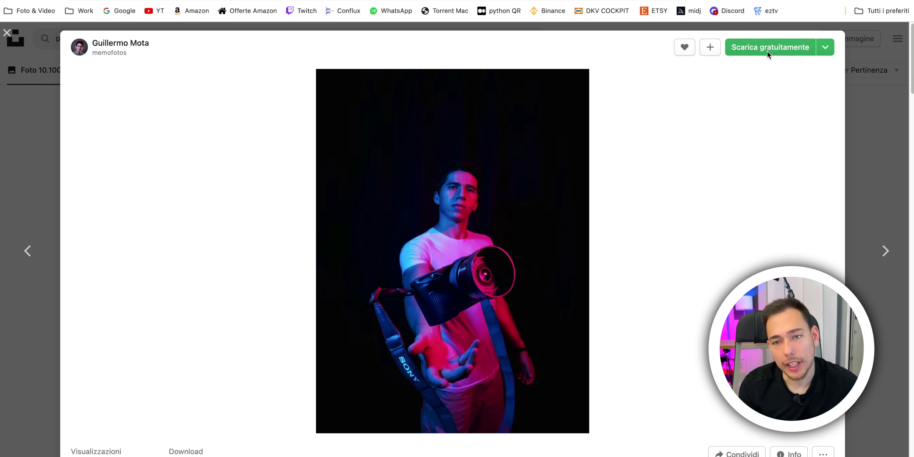
{"action": "left_click", "coordinate": [768, 53]}
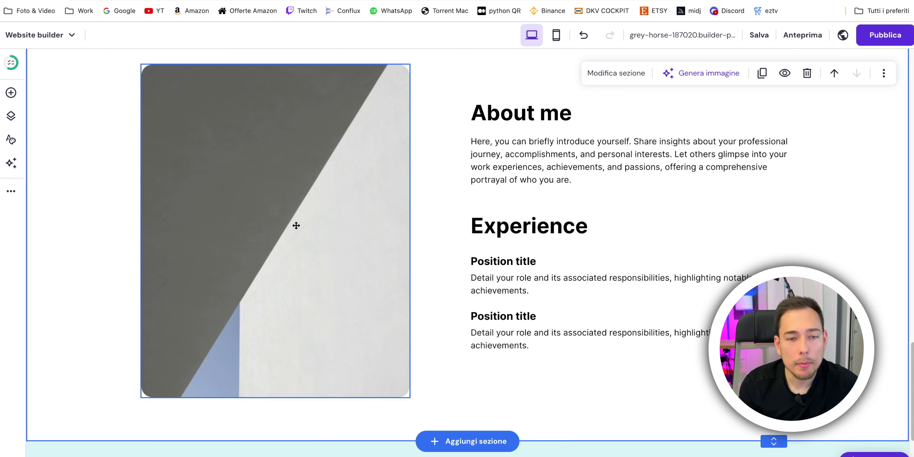
- Replace the placeholder image in the About me section with the downloaded photographer photo
{"action": "left_click", "coordinate": [285, 188]}
{"action": "left_click", "coordinate": [179, 71]}
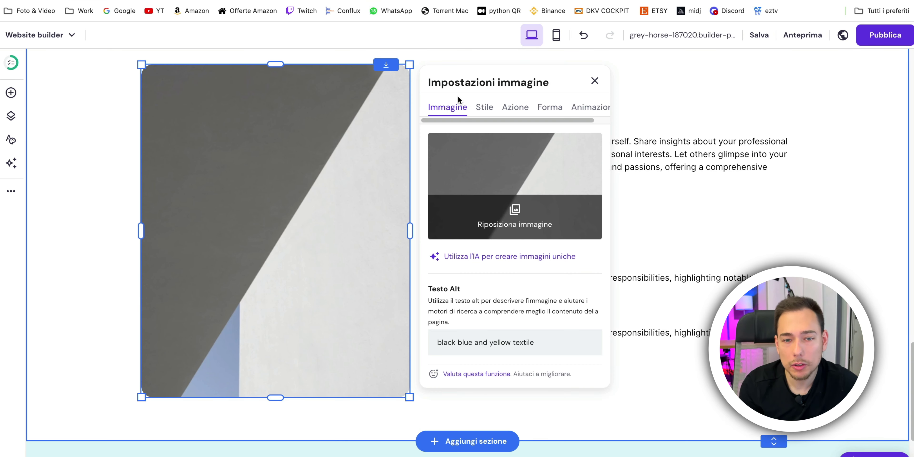
{"action": "left_click", "coordinate": [527, 212]}
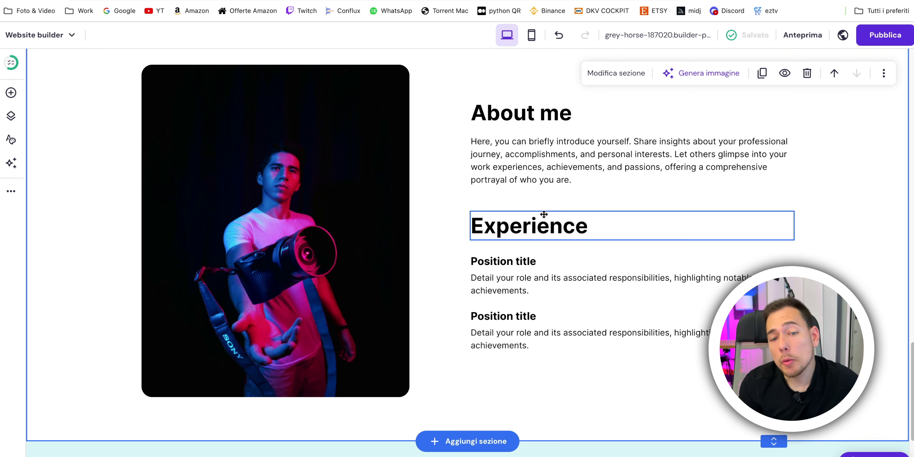
- Add a text element below the second position entry and extend the About me section downward
{"action": "left_click", "coordinate": [10, 93]}
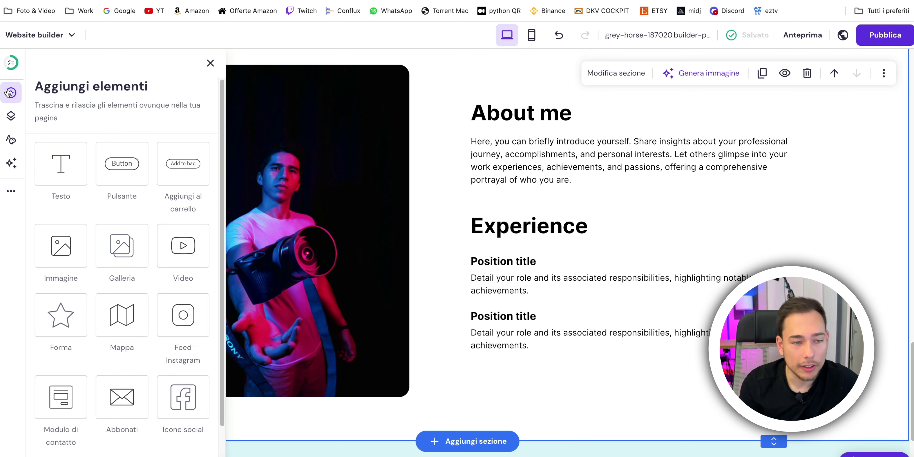
{"action": "scroll", "coordinate": [96, 263], "scroll_direction": "down", "scroll_amount": 2}
{"action": "scroll", "coordinate": [95, 264], "scroll_direction": "up", "scroll_amount": 2}
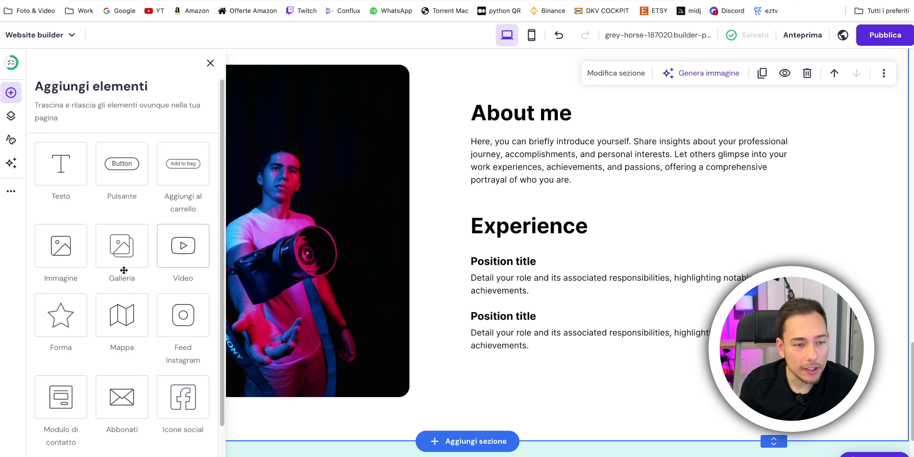
{"action": "left_click_drag", "start_coordinate": [66, 173], "coordinate": [526, 370]}
{"action": "left_click", "coordinate": [573, 396]}
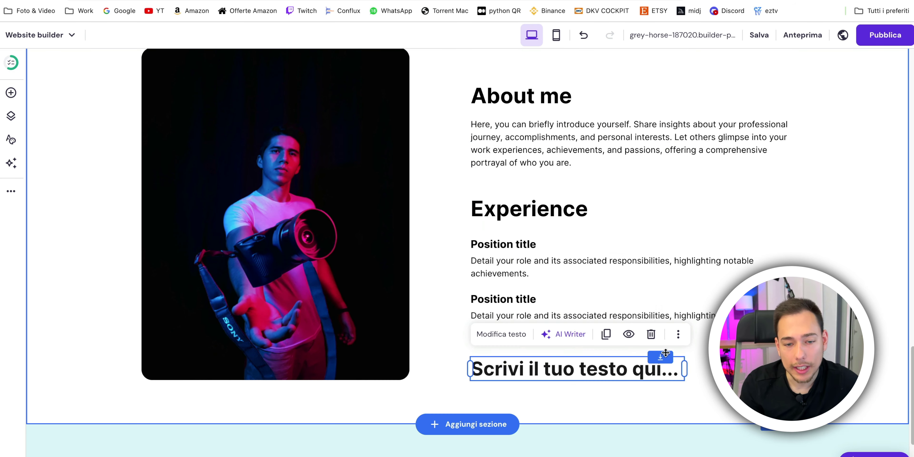
{"action": "scroll", "coordinate": [322, 193], "scroll_direction": "down", "scroll_amount": 5}
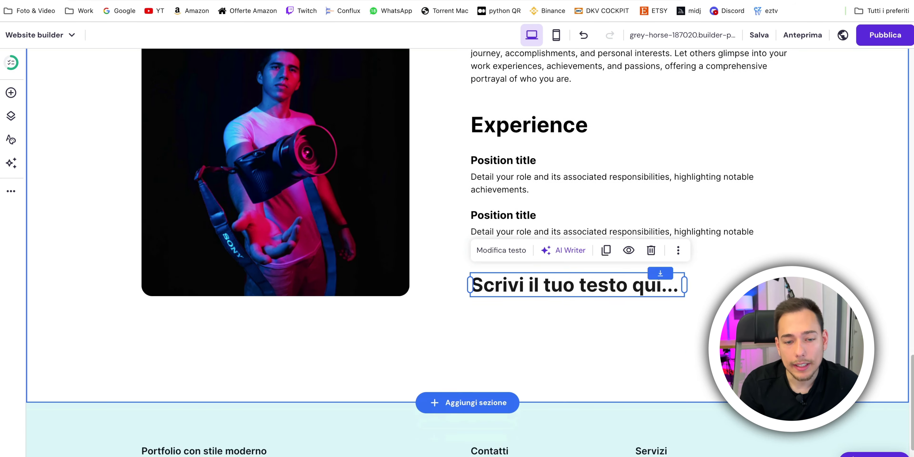
- Try enlarging the photographer image toward the About me text, and undo the resize
{"action": "scroll", "coordinate": [323, 193], "scroll_direction": "up", "scroll_amount": 2}
{"action": "scroll", "coordinate": [362, 282], "scroll_direction": "down", "scroll_amount": 3}
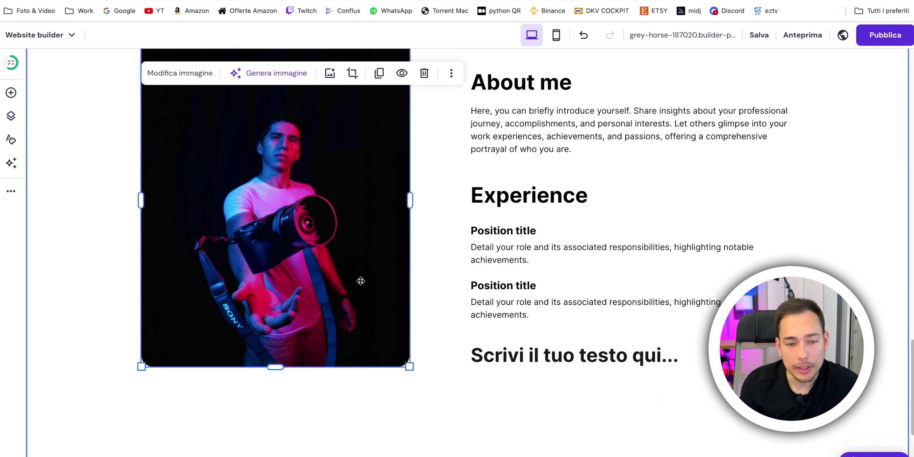
{"action": "left_click_drag", "start_coordinate": [409, 354], "coordinate": [476, 444]}
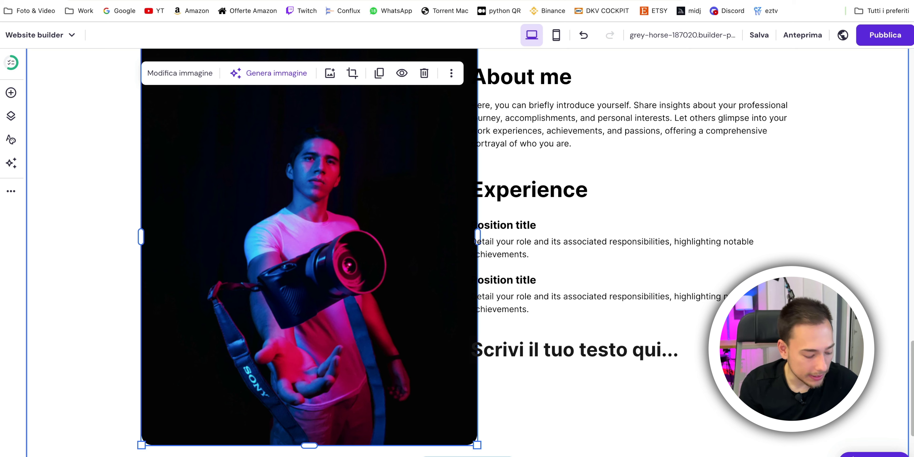
{"action": "key", "text": "ctrl+z"}
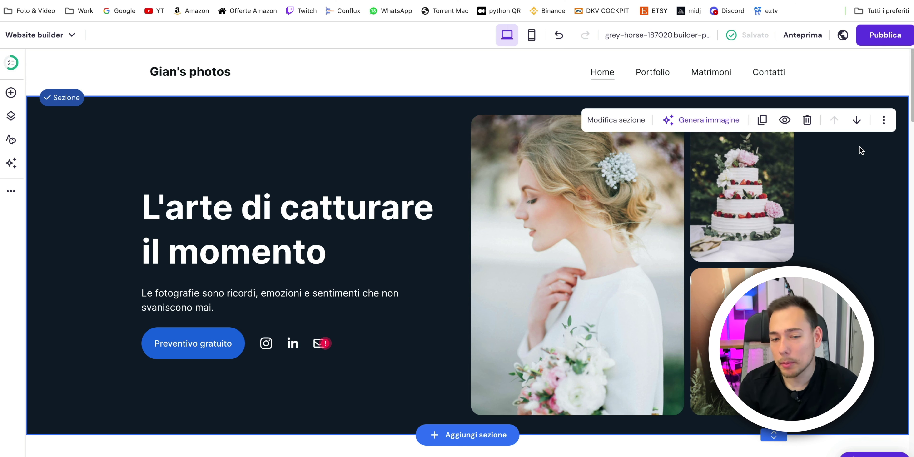
- Preview the website and test the "Preventivo gratuito" button and the first project's title link
{"action": "left_click", "coordinate": [803, 36]}
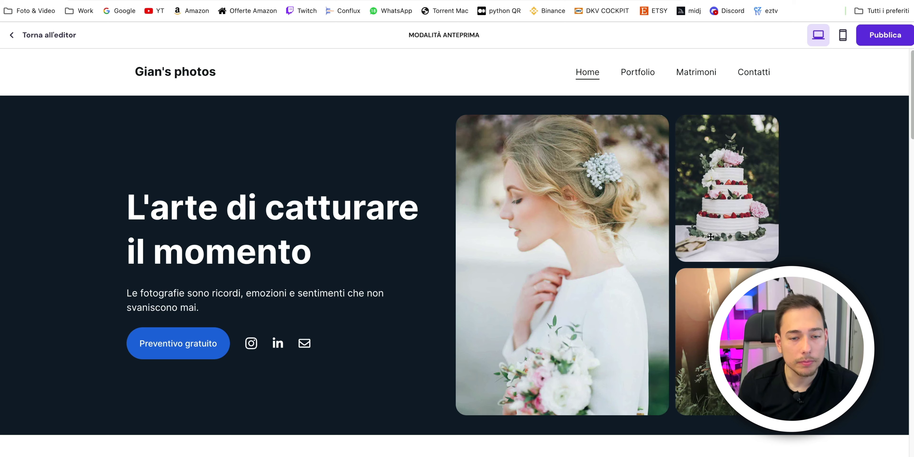
{"action": "left_click", "coordinate": [189, 341]}
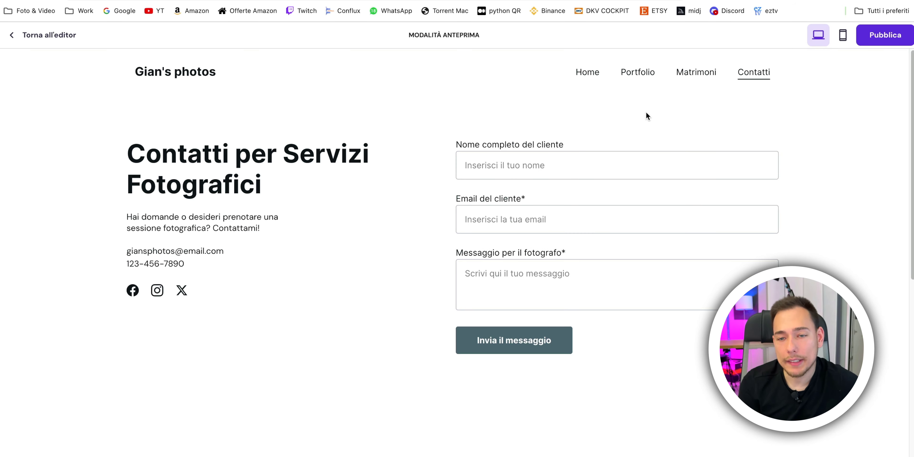
{"action": "left_click", "coordinate": [578, 76]}
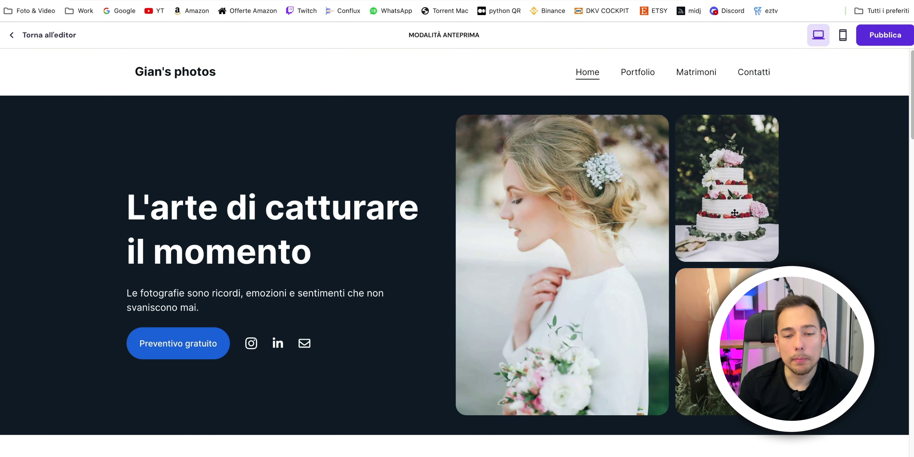
{"action": "scroll", "coordinate": [736, 215], "scroll_direction": "down", "scroll_amount": 10}
{"action": "scroll", "coordinate": [735, 216], "scroll_direction": "down", "scroll_amount": 6}
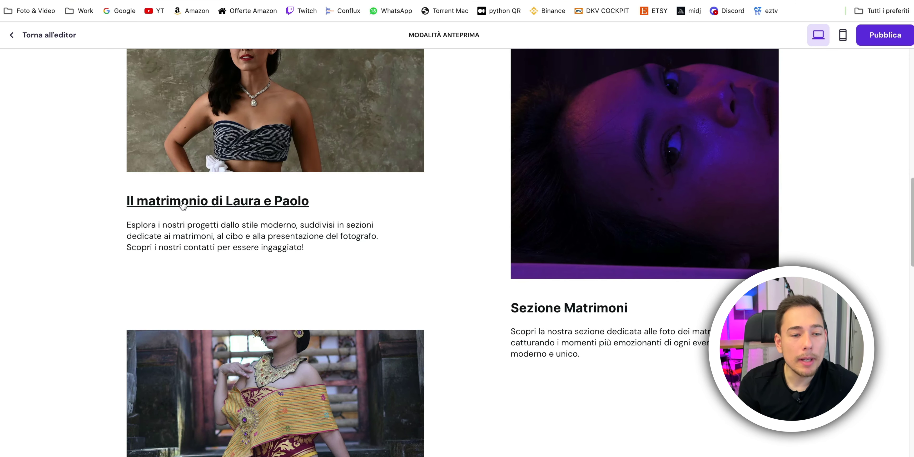
{"action": "left_click", "coordinate": [263, 203]}
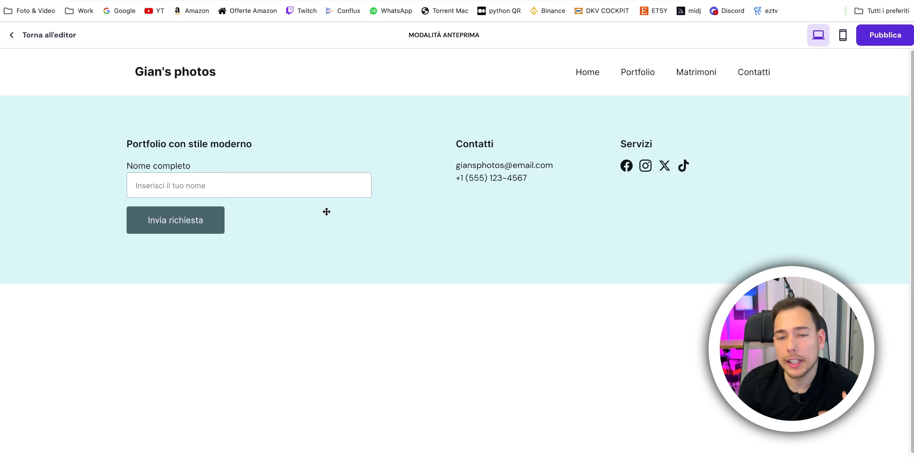
- Open the Home page in the preview and examine the spacing between the project sections, About me section and footer
{"action": "left_click", "coordinate": [587, 82]}
{"action": "scroll", "coordinate": [584, 240], "scroll_direction": "down", "scroll_amount": 15}
{"action": "scroll", "coordinate": [584, 239], "scroll_direction": "down", "scroll_amount": 5}
{"action": "scroll", "coordinate": [592, 240], "scroll_direction": "up", "scroll_amount": 7}
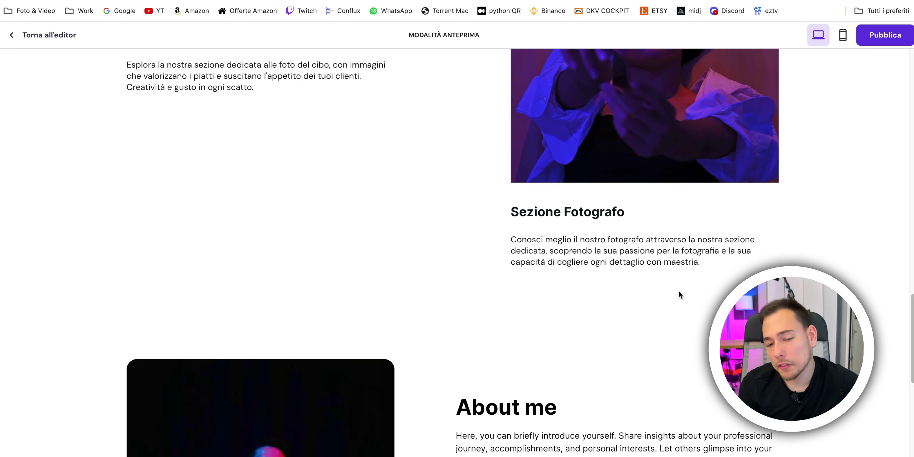
{"action": "scroll", "coordinate": [679, 291], "scroll_direction": "down", "scroll_amount": 4}
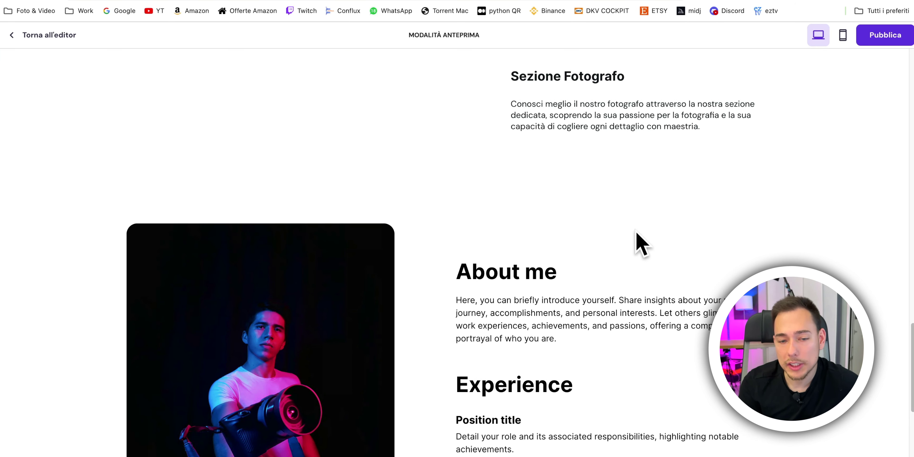
{"action": "scroll", "coordinate": [591, 233], "scroll_direction": "up", "scroll_amount": 8}
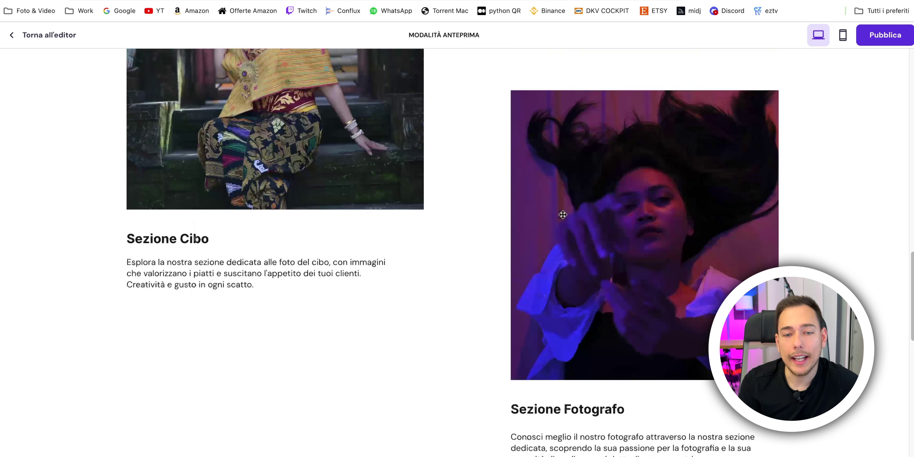
{"action": "scroll", "coordinate": [591, 232], "scroll_direction": "down", "scroll_amount": 4}
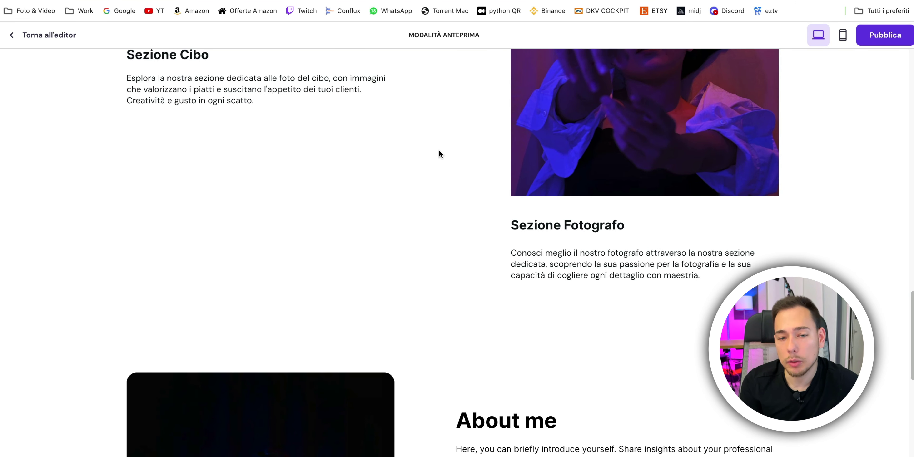
{"action": "scroll", "coordinate": [534, 422], "scroll_direction": "down", "scroll_amount": 6}
{"action": "scroll", "coordinate": [550, 320], "scroll_direction": "down", "scroll_amount": 8}
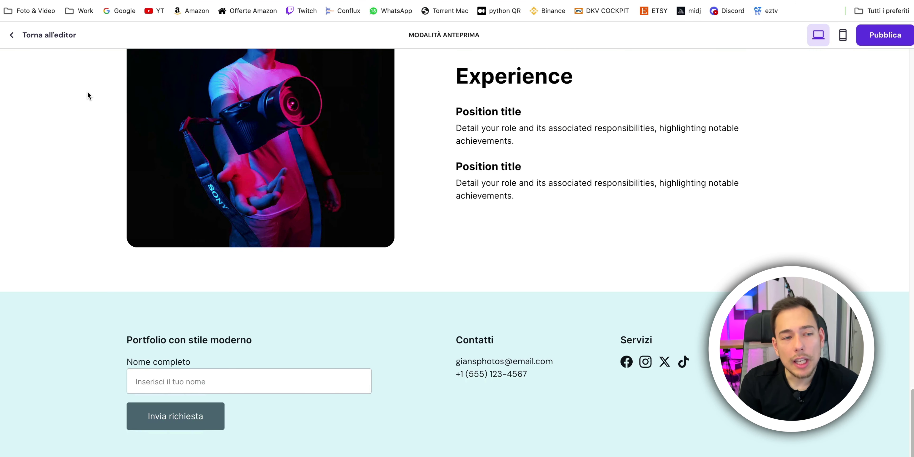
- Return to the editor and set the About me section's background to the solid grey website colour
{"action": "left_click", "coordinate": [41, 36]}
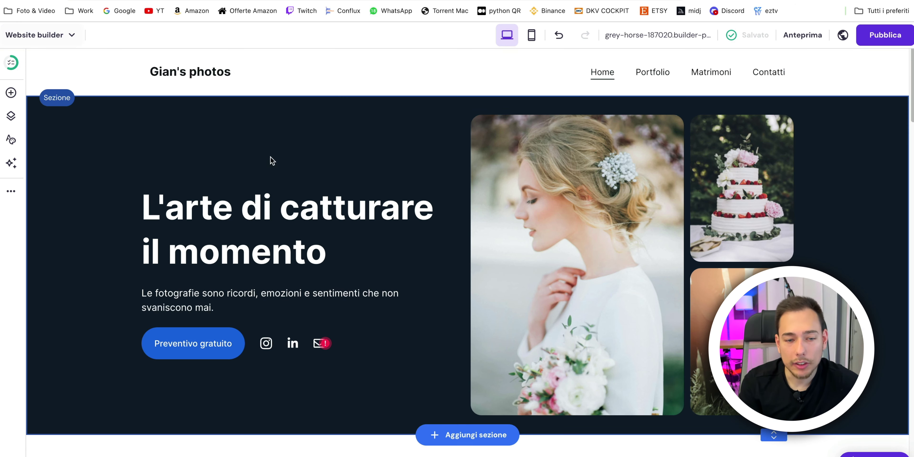
{"action": "scroll", "coordinate": [369, 254], "scroll_direction": "down", "scroll_amount": 15}
{"action": "scroll", "coordinate": [370, 255], "scroll_direction": "down", "scroll_amount": 10}
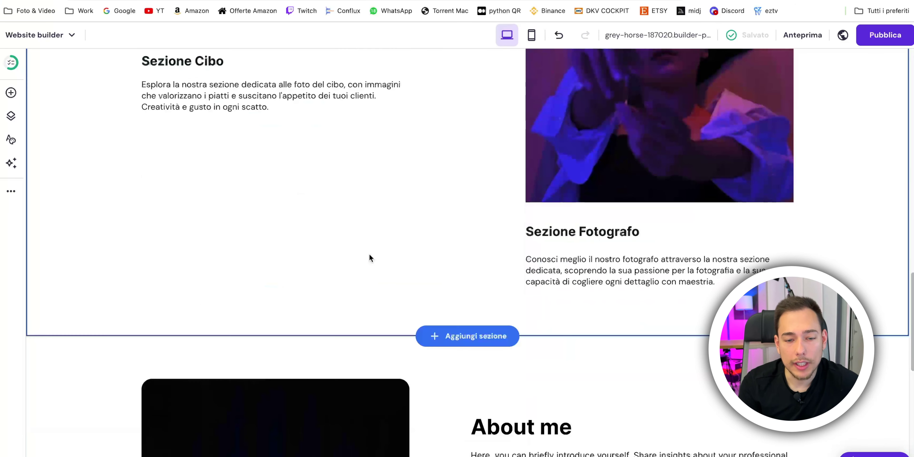
{"action": "left_click", "coordinate": [609, 314]}
{"action": "left_click", "coordinate": [611, 315]}
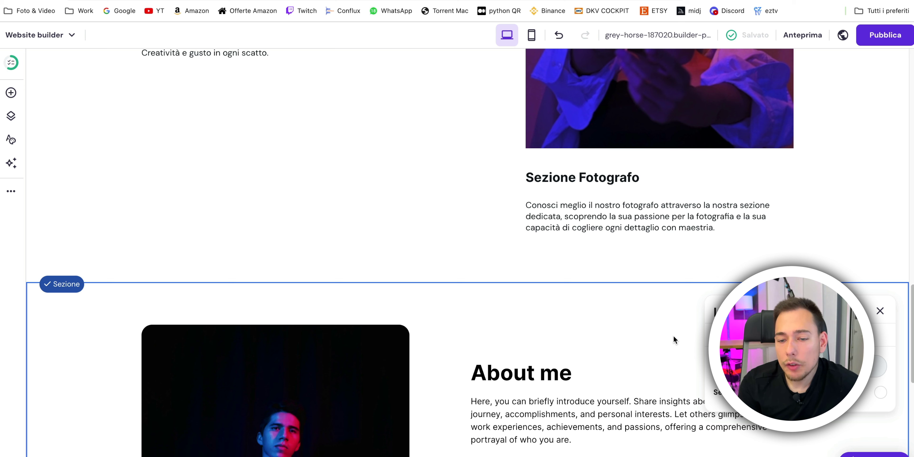
{"action": "left_click", "coordinate": [880, 392]}
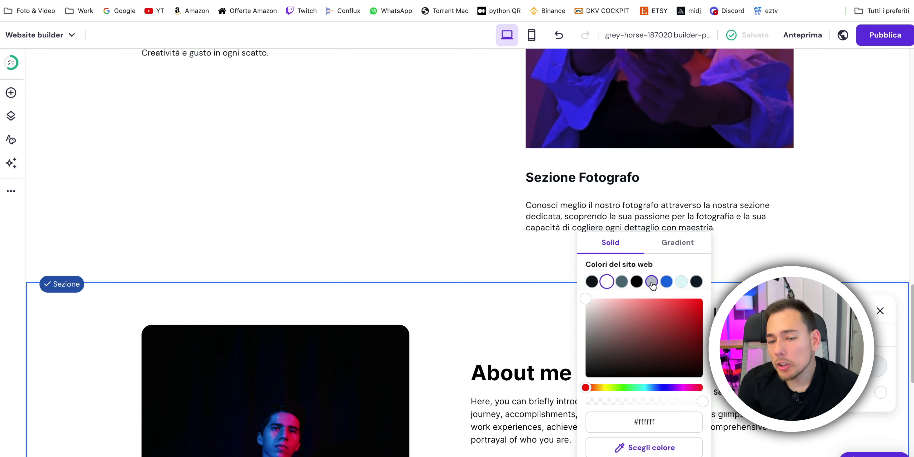
{"action": "left_click", "coordinate": [652, 282]}
{"action": "left_click", "coordinate": [567, 301]}
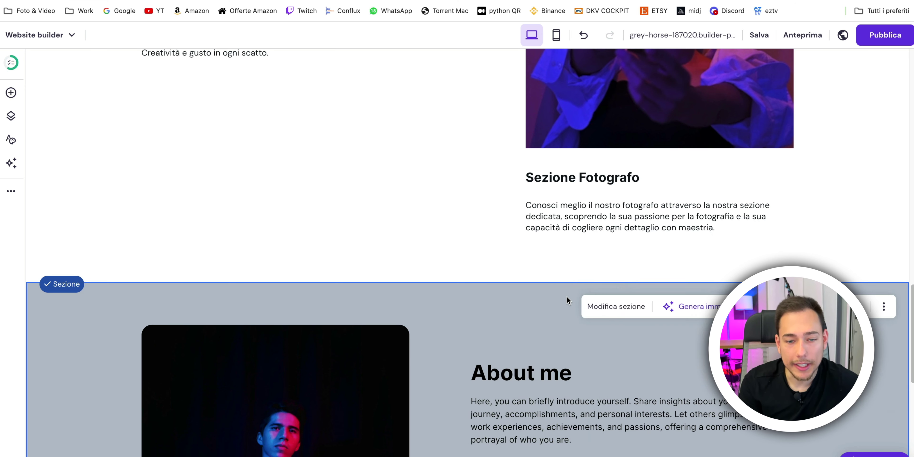
{"action": "scroll", "coordinate": [568, 302], "scroll_direction": "down", "scroll_amount": 8}
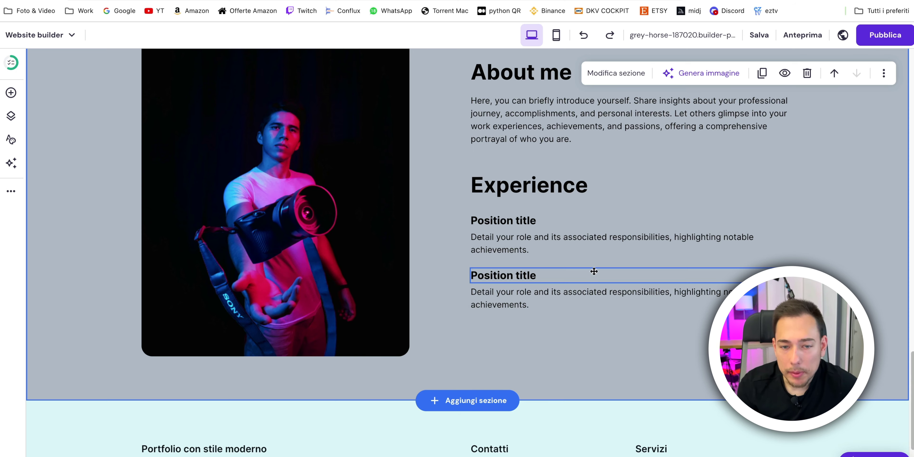
{"action": "scroll", "coordinate": [597, 312], "scroll_direction": "down", "scroll_amount": 3}
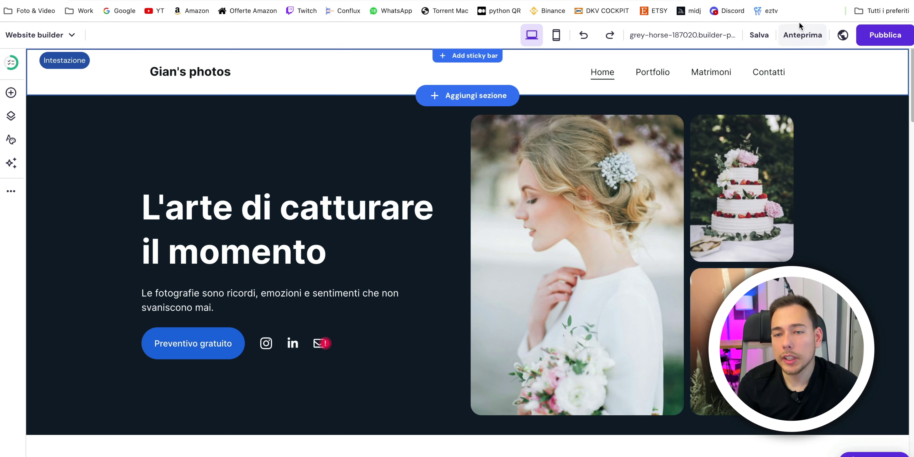
- Preview the desktop Home page and check the About me section's background against the neighbouring sections
{"action": "left_click", "coordinate": [800, 34]}
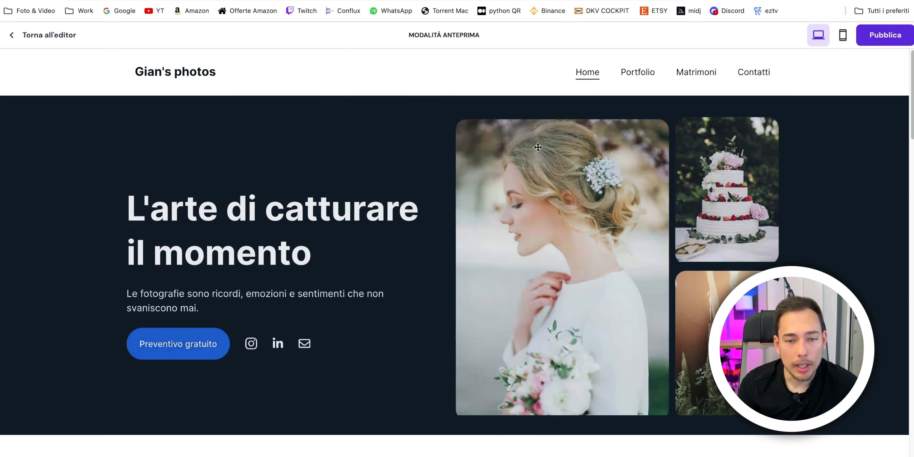
{"action": "scroll", "coordinate": [405, 162], "scroll_direction": "down", "scroll_amount": 20}
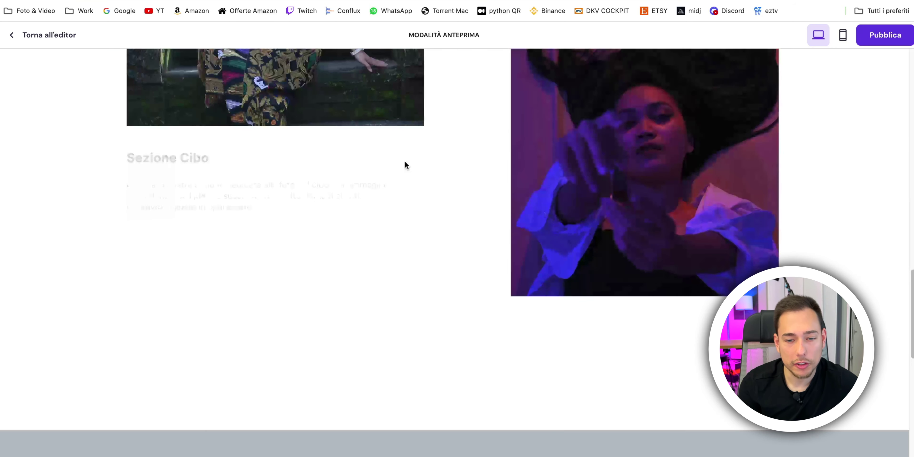
{"action": "scroll", "coordinate": [405, 161], "scroll_direction": "down", "scroll_amount": 6}
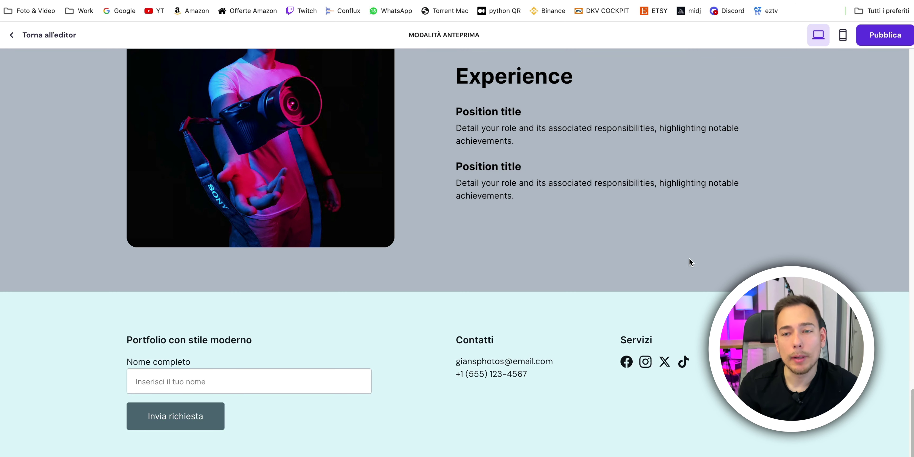
- Switch the preview to the mobile version and examine the layout of the hero and project sections
{"action": "left_click", "coordinate": [844, 36]}
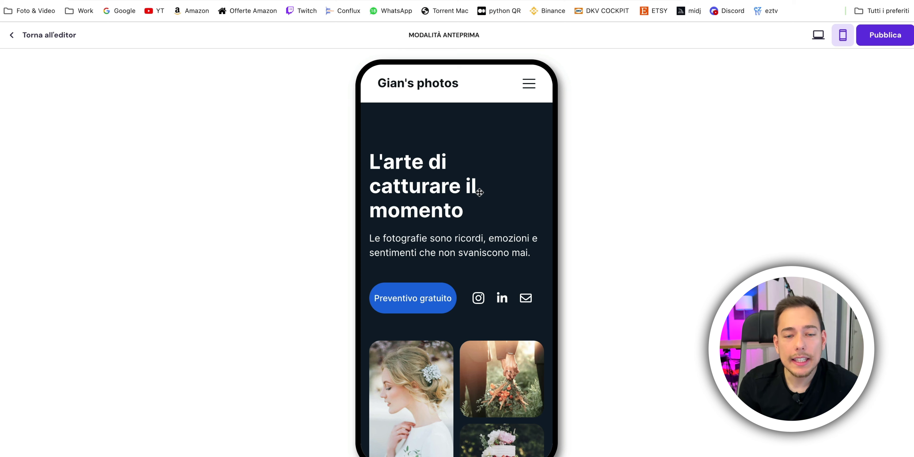
{"action": "scroll", "coordinate": [478, 194], "scroll_direction": "down", "scroll_amount": 5}
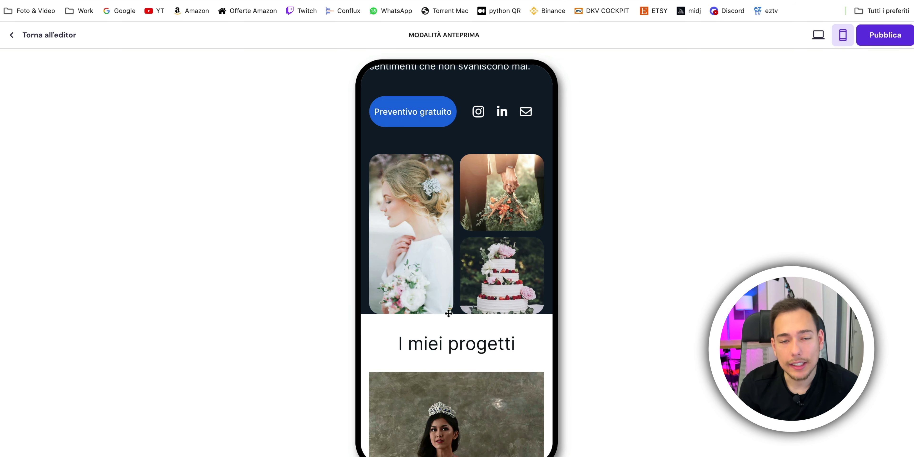
{"action": "scroll", "coordinate": [449, 312], "scroll_direction": "down", "scroll_amount": 6}
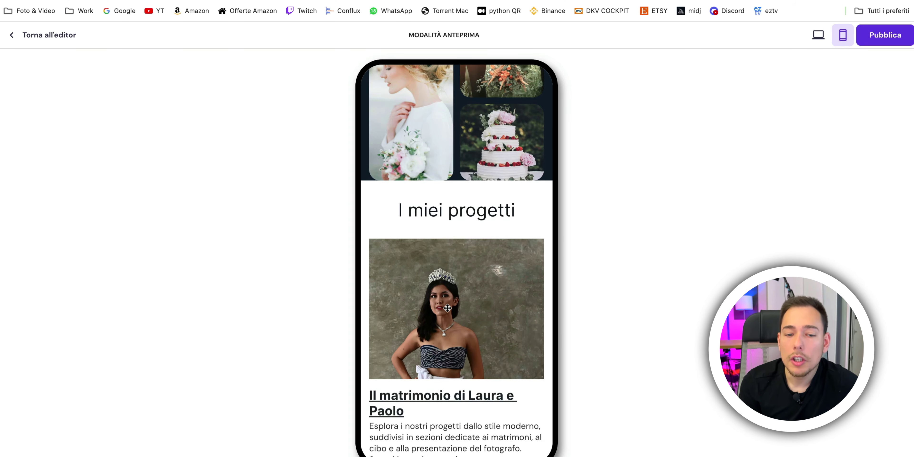
{"action": "scroll", "coordinate": [439, 222], "scroll_direction": "down", "scroll_amount": 12}
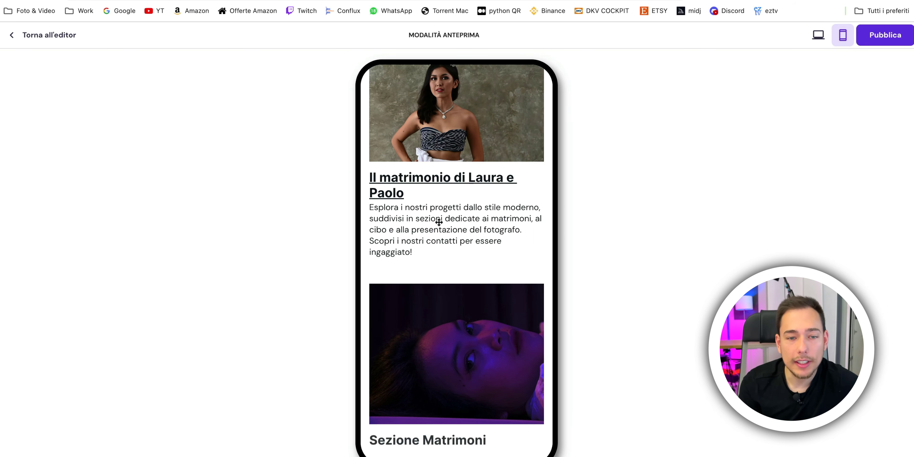
{"action": "scroll", "coordinate": [440, 241], "scroll_direction": "up", "scroll_amount": 12}
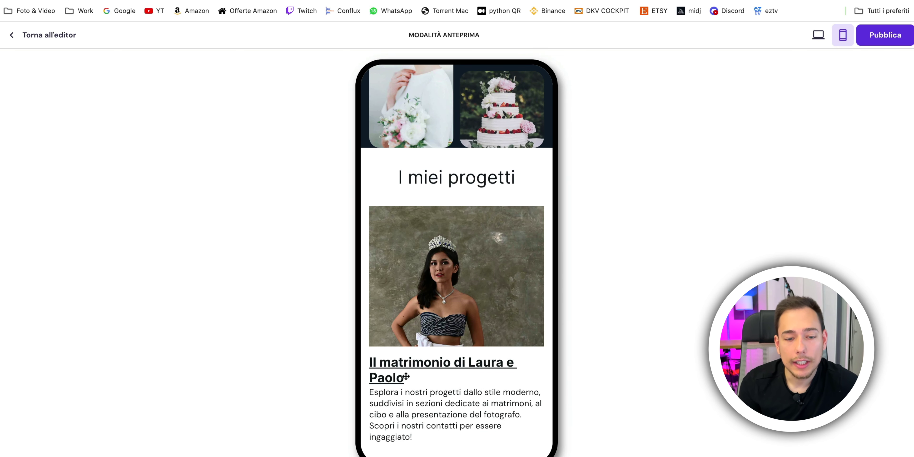
{"action": "scroll", "coordinate": [400, 365], "scroll_direction": "down", "scroll_amount": 15}
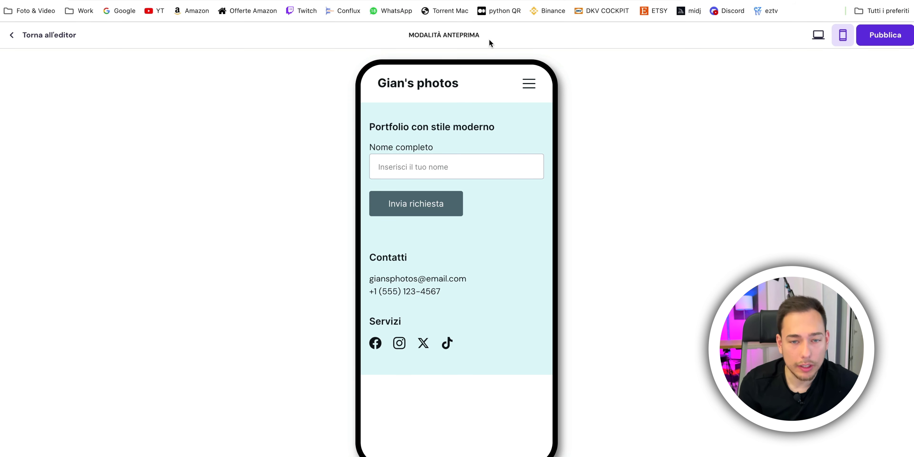
- Test the Home link in the mobile navigation and review the mobile page from the hero to the About me section
{"action": "left_click", "coordinate": [530, 88]}
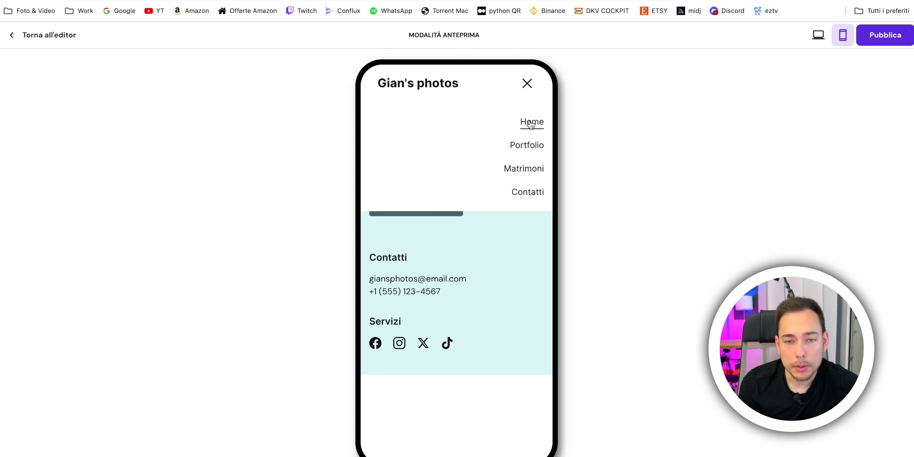
{"action": "left_click", "coordinate": [522, 121]}
{"action": "scroll", "coordinate": [451, 256], "scroll_direction": "down", "scroll_amount": 5}
{"action": "scroll", "coordinate": [450, 284], "scroll_direction": "down", "scroll_amount": 15}
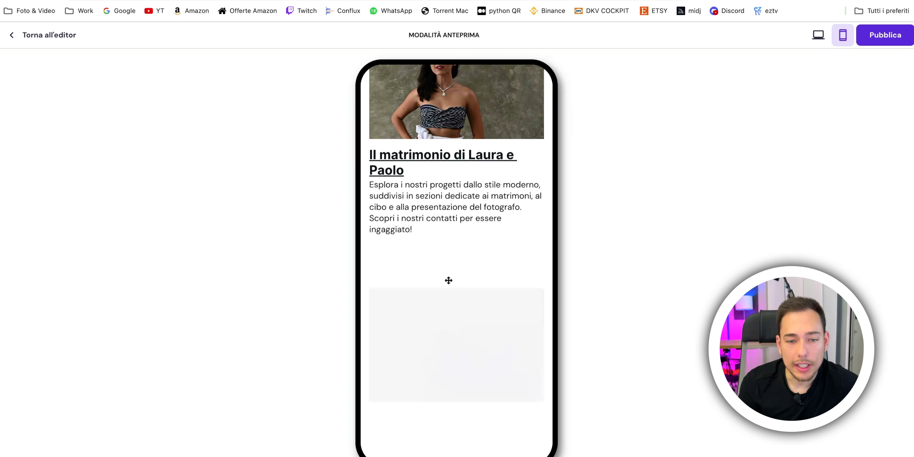
{"action": "scroll", "coordinate": [448, 281], "scroll_direction": "down", "scroll_amount": 12}
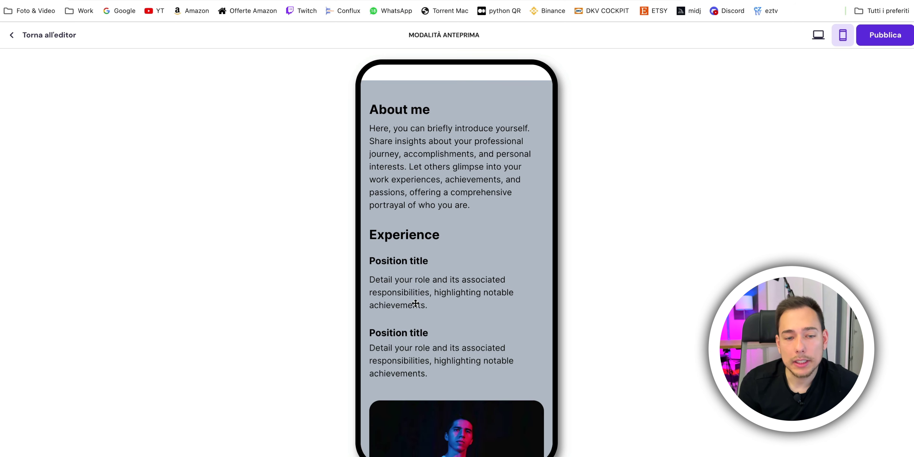
{"action": "scroll", "coordinate": [437, 287], "scroll_direction": "down", "scroll_amount": 6}
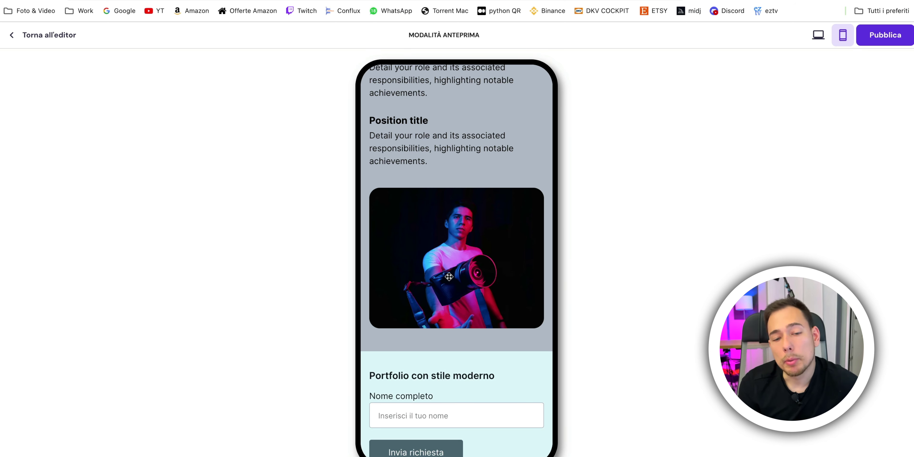
{"action": "scroll", "coordinate": [449, 277], "scroll_direction": "up", "scroll_amount": 8}
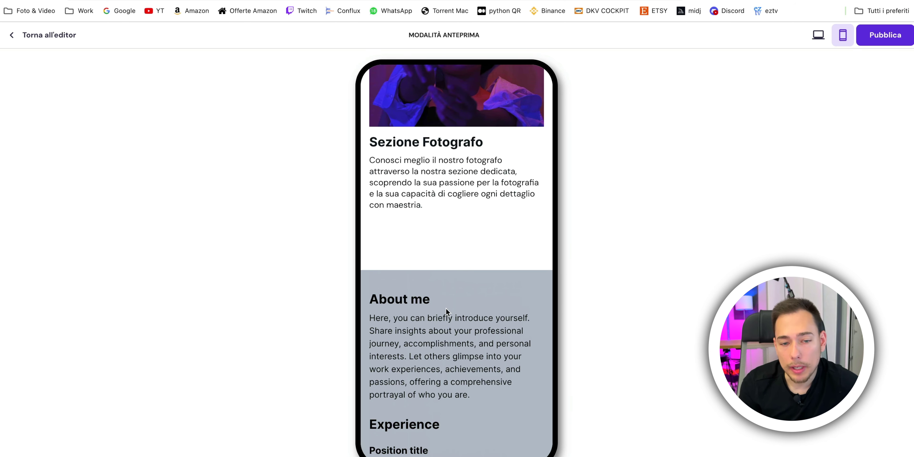
{"action": "scroll", "coordinate": [446, 309], "scroll_direction": "down", "scroll_amount": 10}
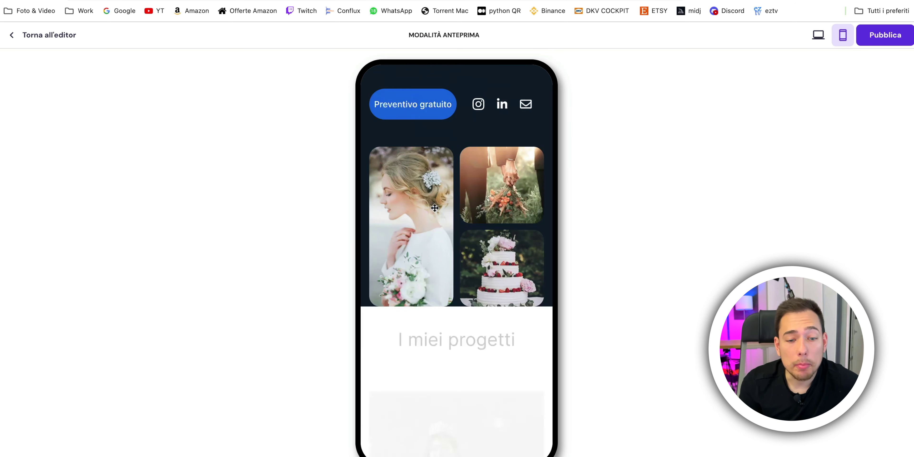
{"action": "scroll", "coordinate": [485, 254], "scroll_direction": "down", "scroll_amount": 3}
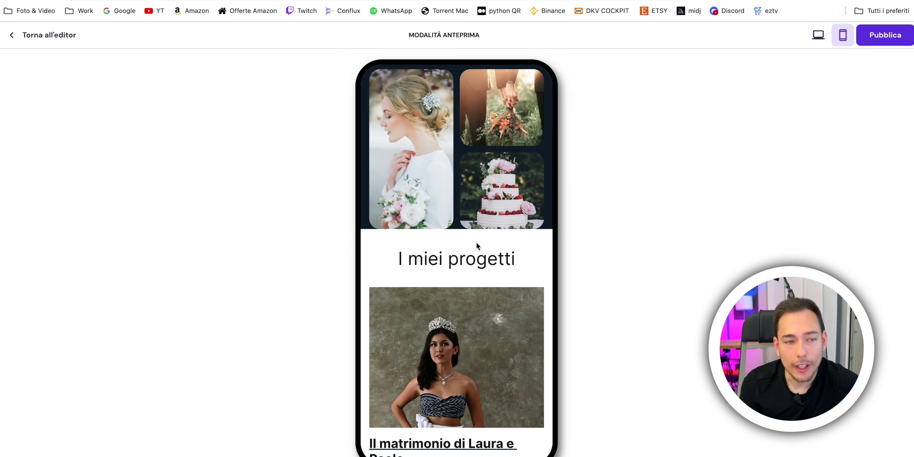
- In the mobile editor, extend the hero section slightly downward to leave space below its photos
{"action": "left_click", "coordinate": [54, 45]}
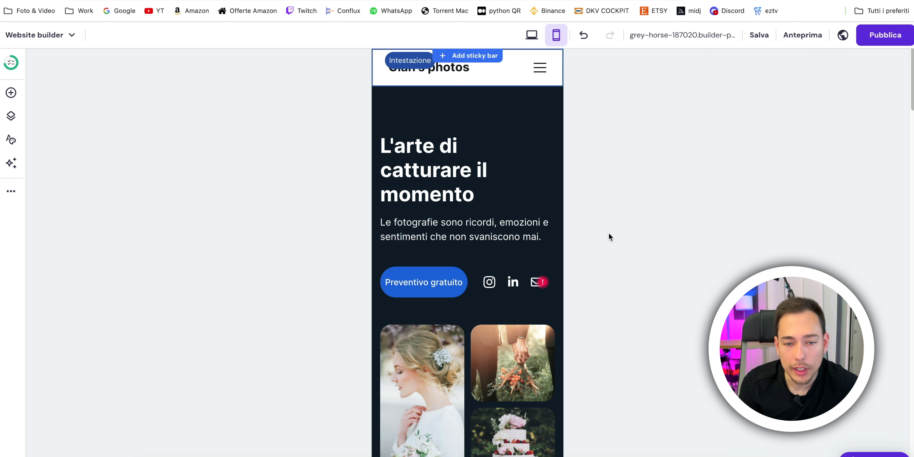
{"action": "scroll", "coordinate": [542, 201], "scroll_direction": "down", "scroll_amount": 1}
{"action": "scroll", "coordinate": [542, 200], "scroll_direction": "down", "scroll_amount": 5}
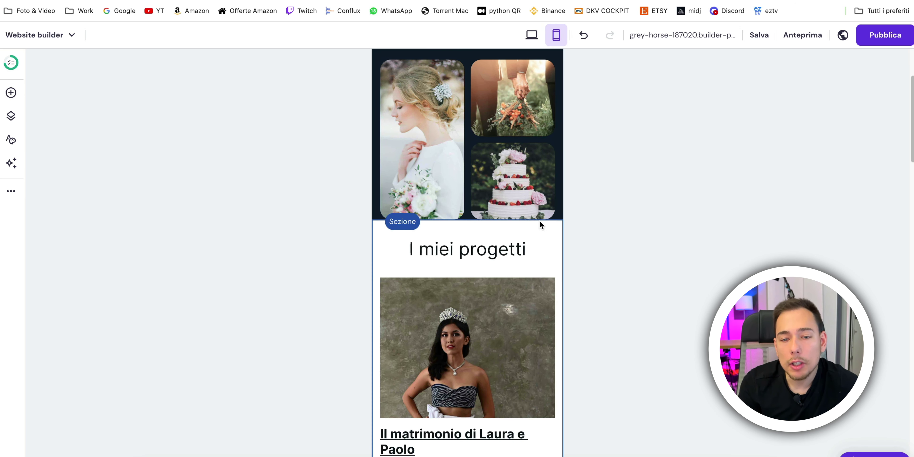
{"action": "left_click_drag", "start_coordinate": [545, 220], "coordinate": [548, 242]}
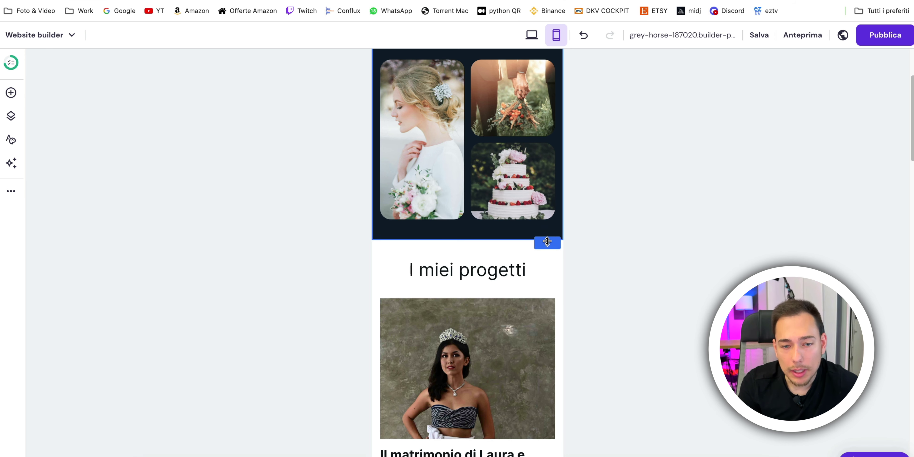
- Preview the mobile hero section's new bottom spacing, and switch the preview back to the desktop version
{"action": "left_click", "coordinate": [803, 34]}
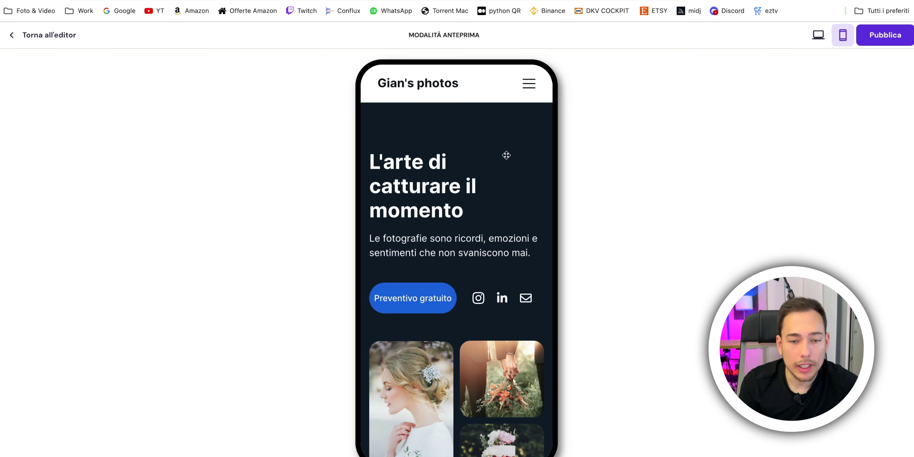
{"action": "scroll", "coordinate": [486, 165], "scroll_direction": "down", "scroll_amount": 4}
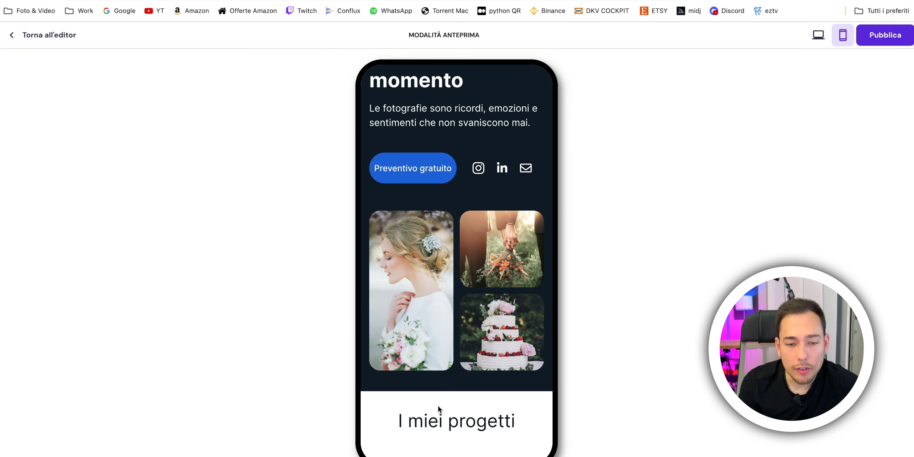
{"action": "scroll", "coordinate": [447, 296], "scroll_direction": "up", "scroll_amount": 4}
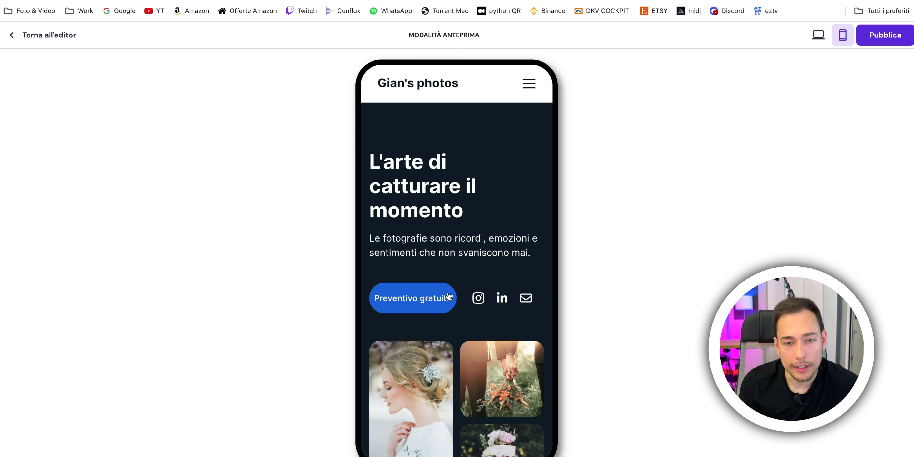
{"action": "left_click", "coordinate": [818, 35]}
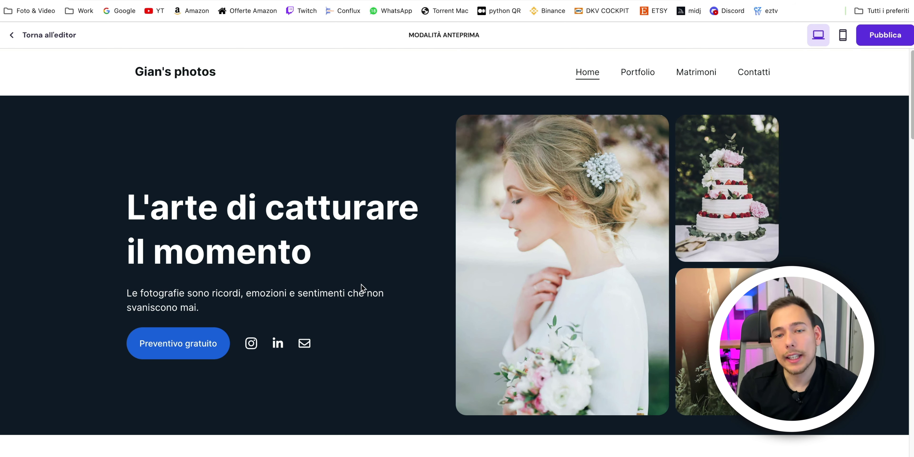
- Return from the preview to the desktop editor and open the Contatti page
{"action": "key", "text": "Escape"}
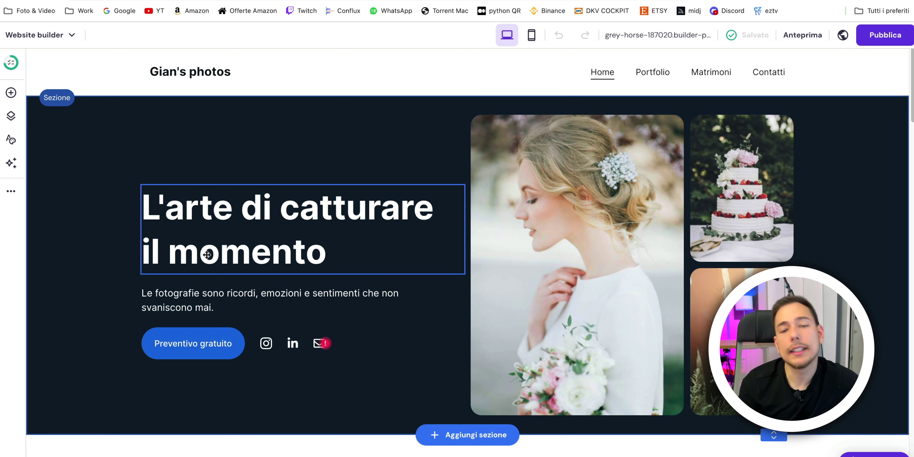
{"action": "scroll", "coordinate": [601, 157], "scroll_direction": "down", "scroll_amount": 15}
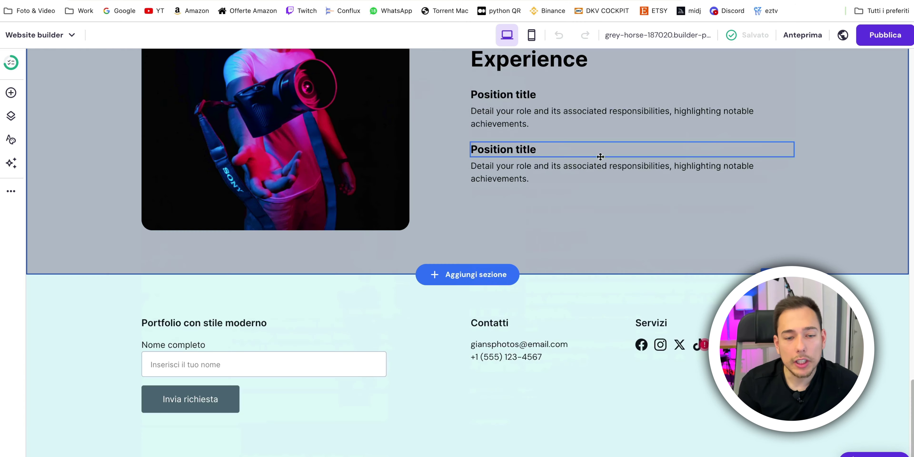
{"action": "scroll", "coordinate": [522, 394], "scroll_direction": "up", "scroll_amount": 15}
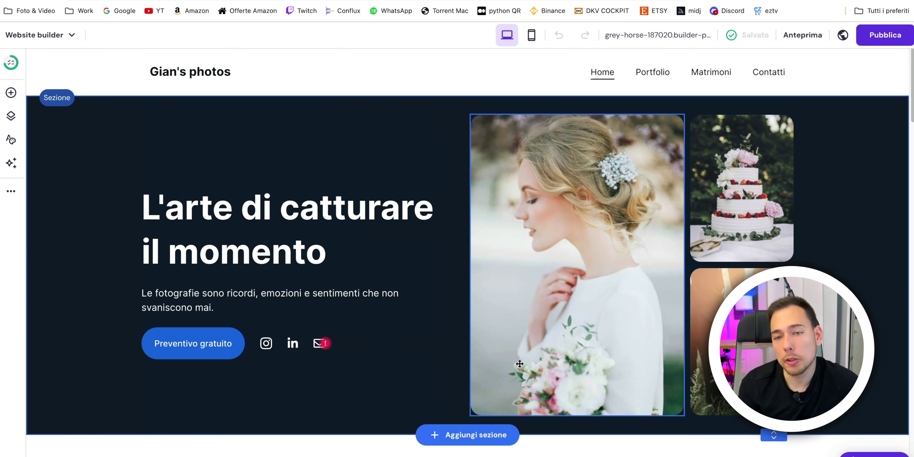
{"action": "left_click", "coordinate": [769, 73]}
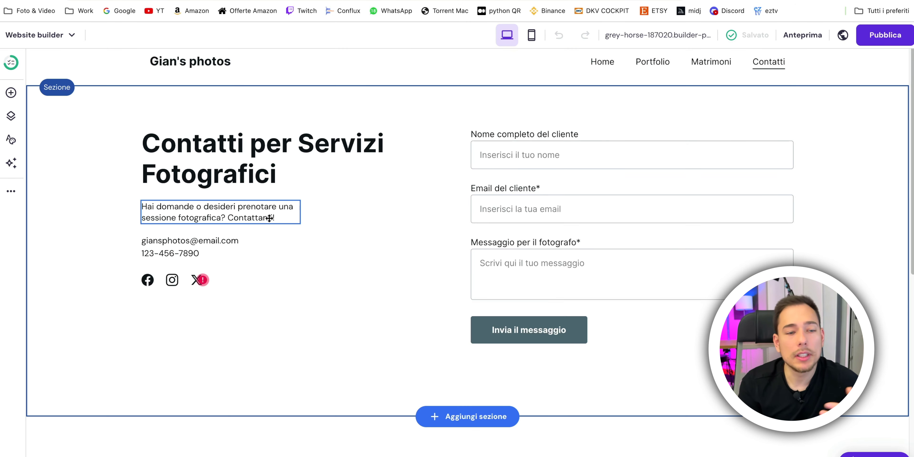
- Set the contact section's e-mail text to font size 18, try to make it bold, and select the whole line
{"action": "left_click", "coordinate": [377, 228]}
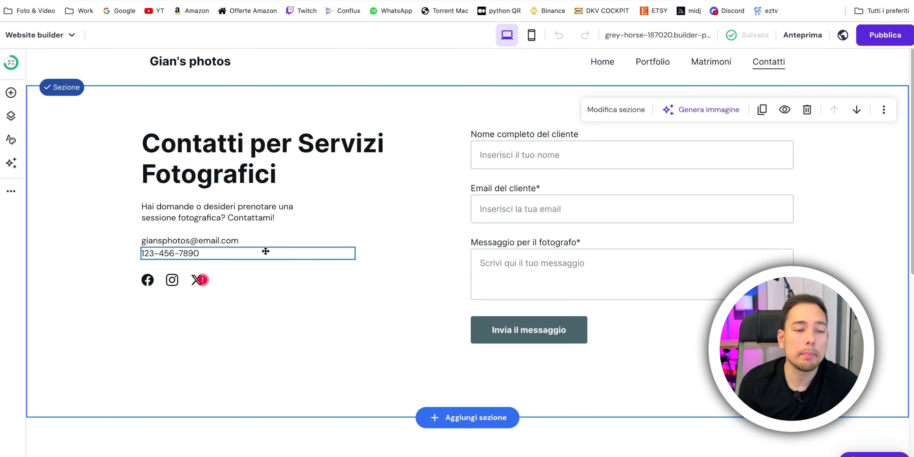
{"action": "left_click_drag", "start_coordinate": [203, 242], "coordinate": [199, 240]}
{"action": "left_click", "coordinate": [177, 212]}
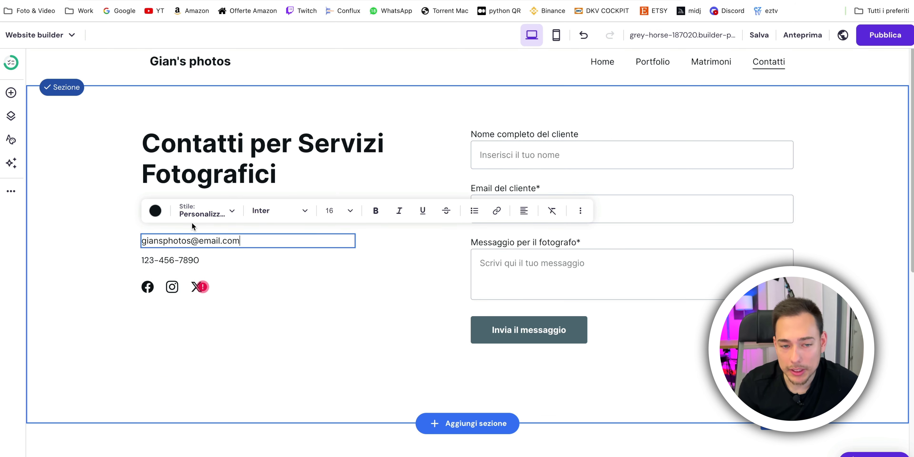
{"action": "left_click", "coordinate": [337, 210]}
{"action": "left_click", "coordinate": [333, 263]}
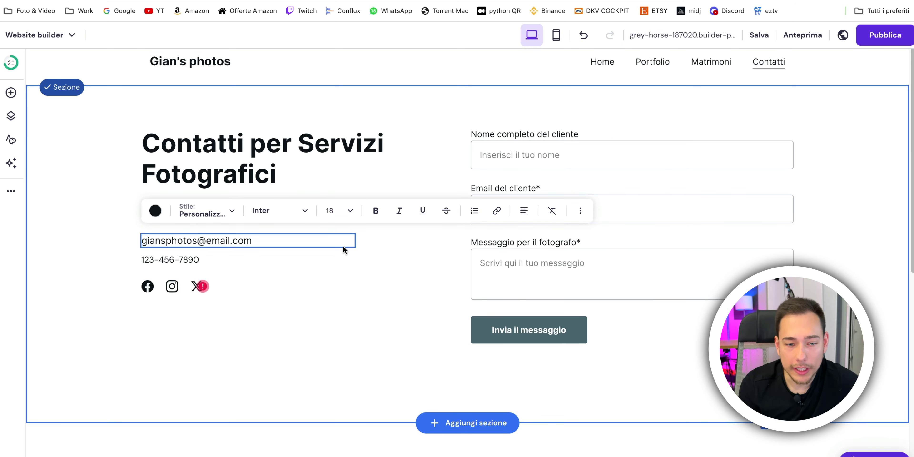
{"action": "left_click", "coordinate": [376, 211]}
{"action": "triple_click", "coordinate": [299, 239]}
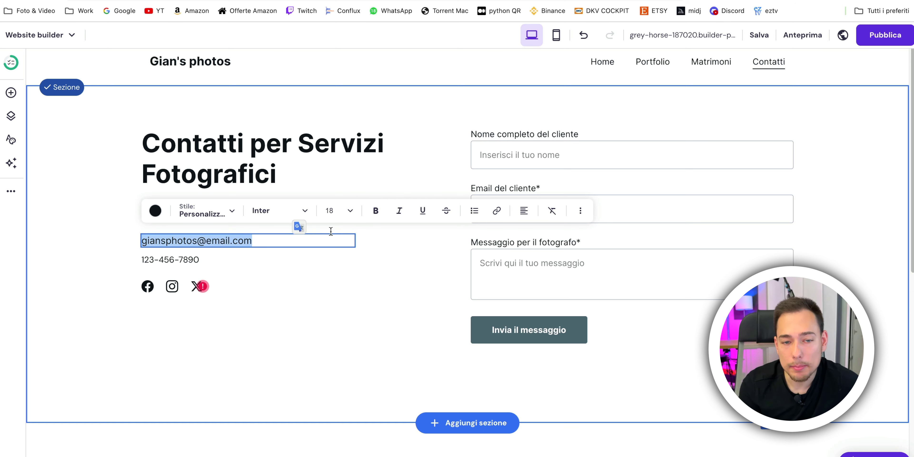